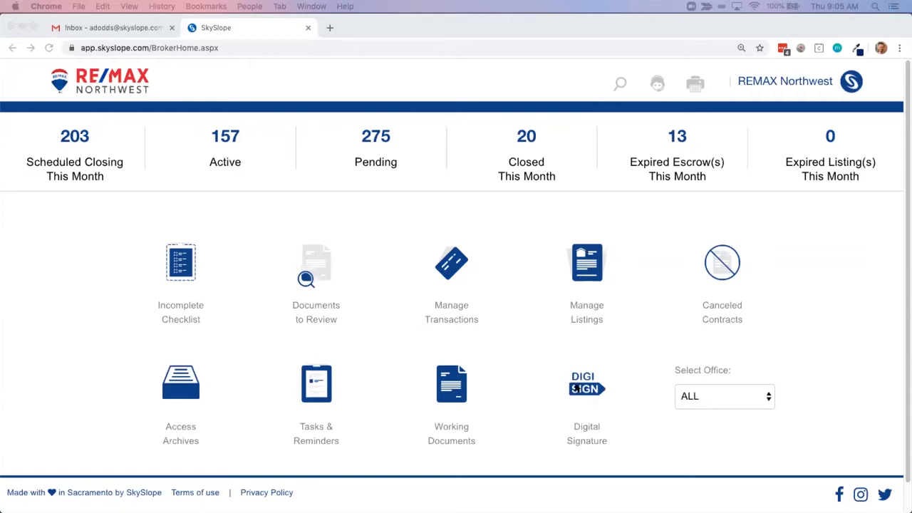
- Create an envelope from the "Commission Disbursement - Listing Side (Ass'ts for Agents)" DigiSign template
{"action": "left_click", "coordinate": [586, 382]}
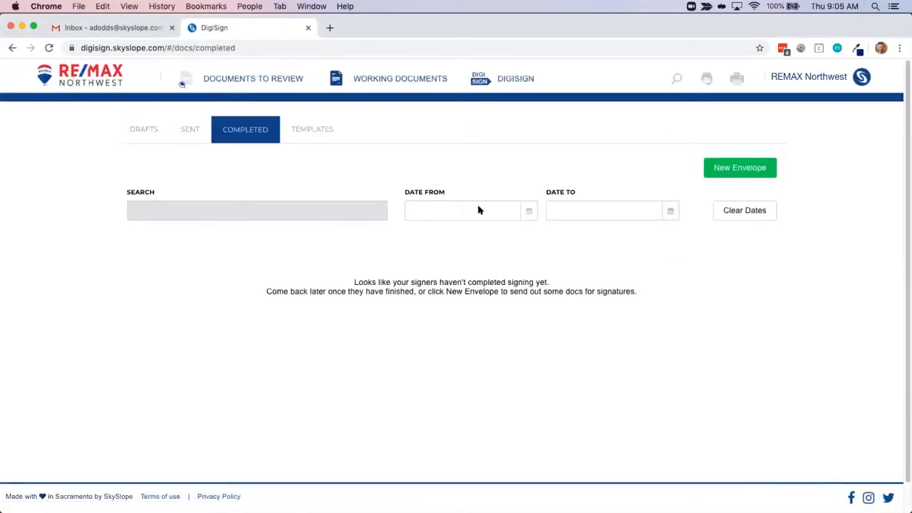
{"action": "left_click", "coordinate": [317, 129]}
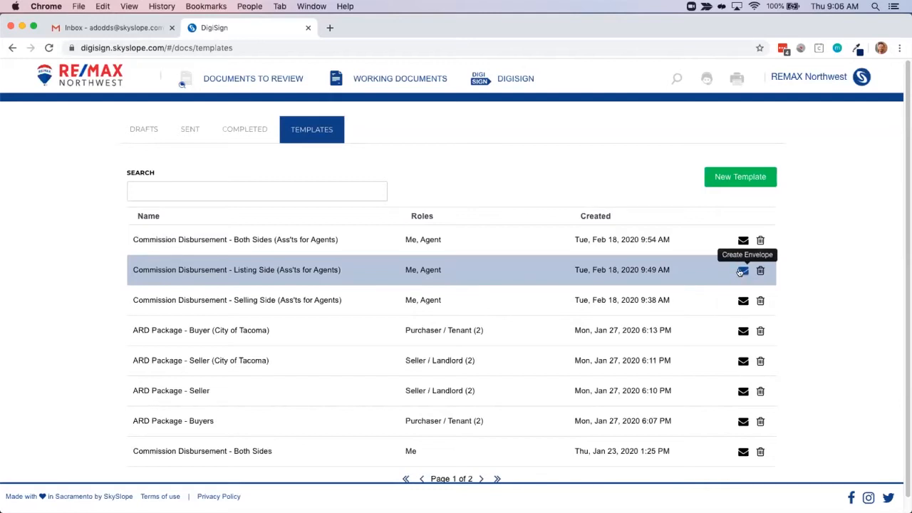
{"action": "left_click", "coordinate": [742, 272]}
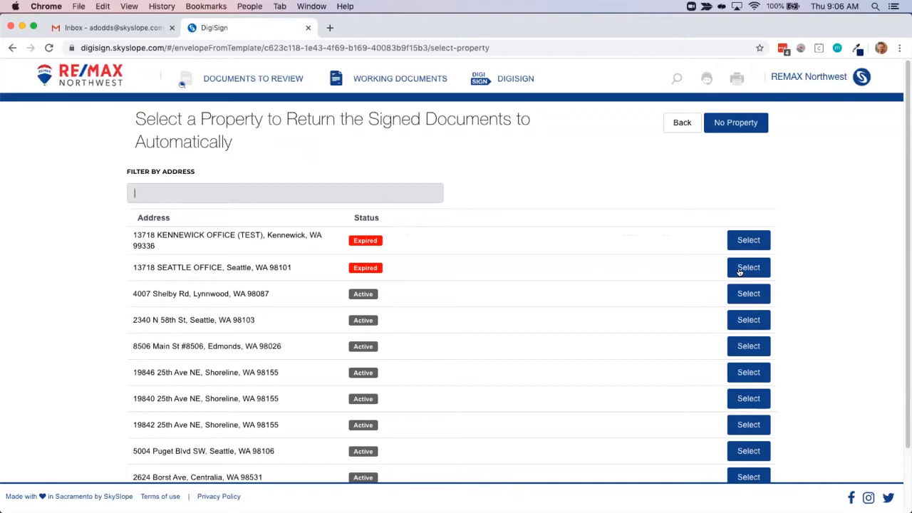
- Filter the properties by "1 tra", select the training office property, and accept the template's merged PDF as the envelope document
{"action": "type", "text": "1 "}
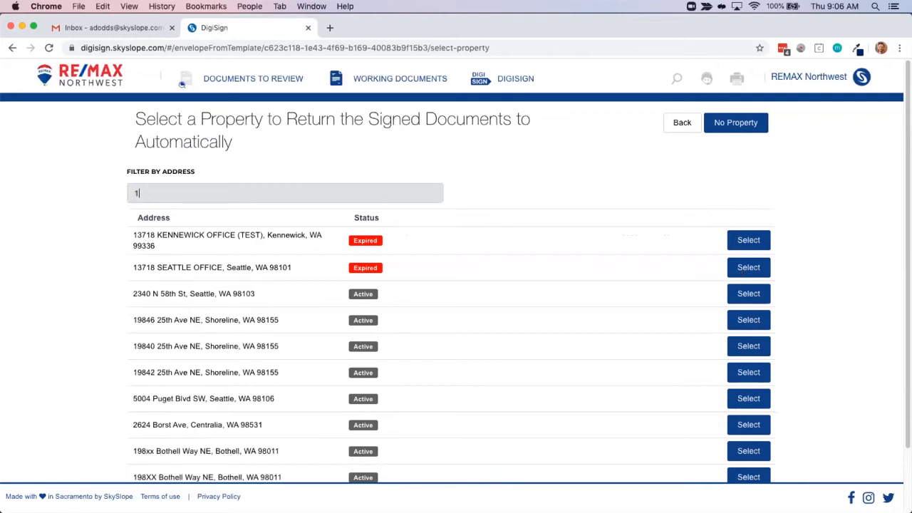
{"action": "type", "text": "tra"}
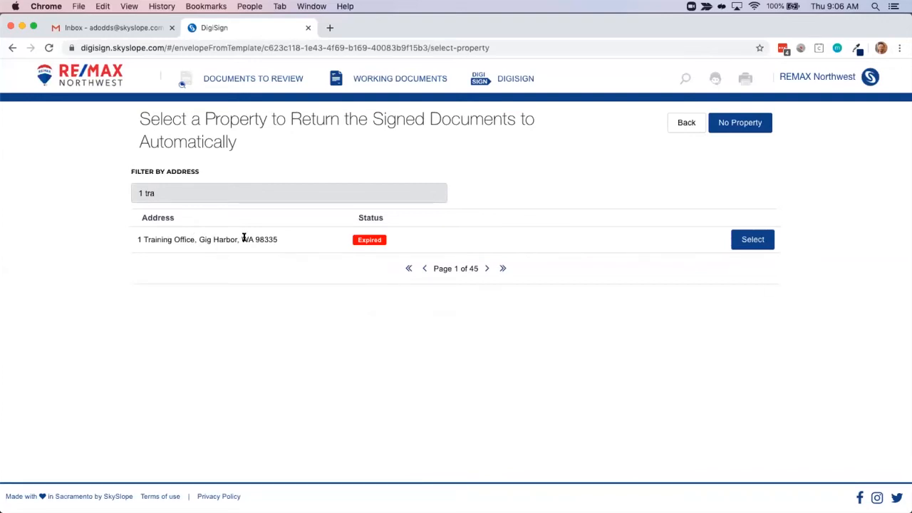
{"action": "left_click", "coordinate": [747, 242]}
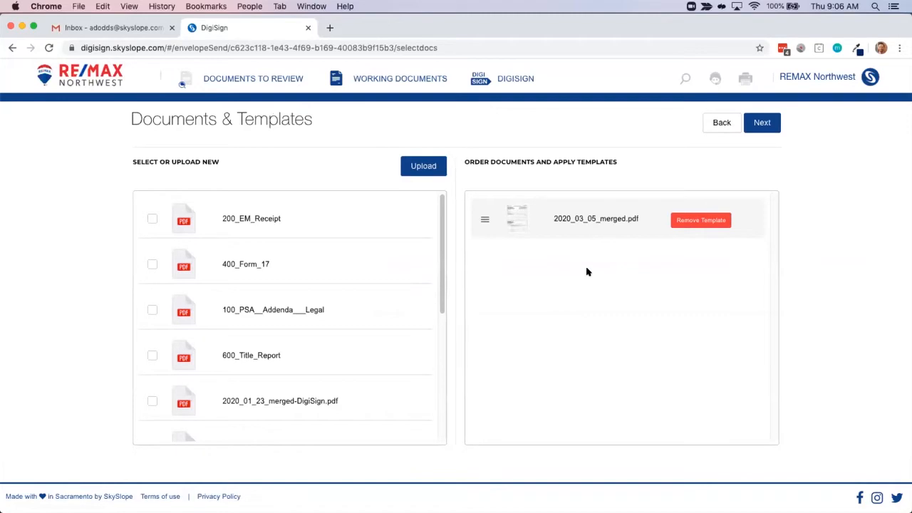
{"action": "left_click", "coordinate": [766, 124]}
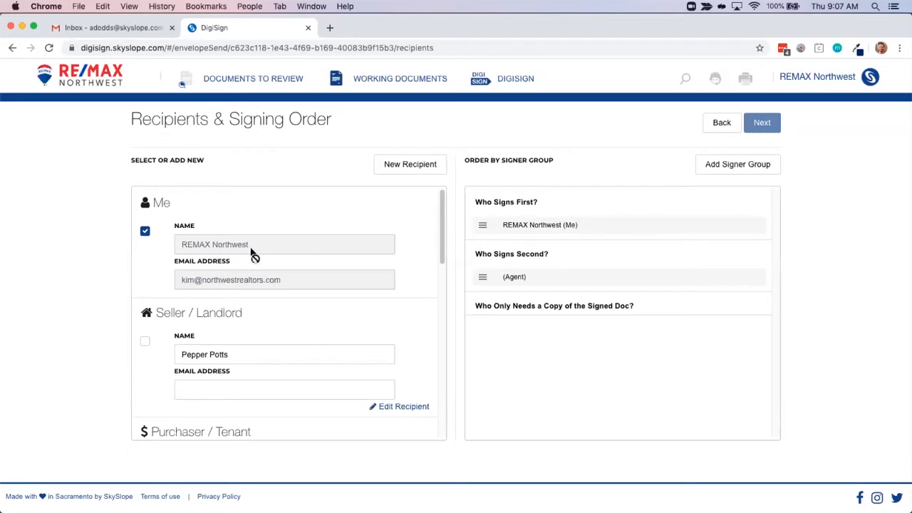
- Fill the empty Agent recipient with the name and e-mail address of the existing agent entry, and continue to document preparation
{"action": "scroll", "coordinate": [260, 255], "scroll_direction": "down", "scroll_amount": 10}
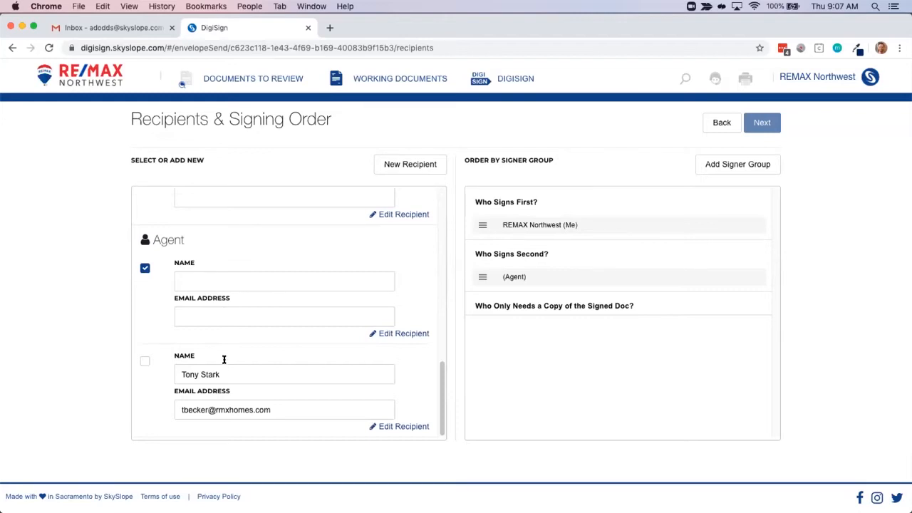
{"action": "left_click_drag", "start_coordinate": [226, 374], "coordinate": [179, 372]}
{"action": "key", "text": "super+c"}
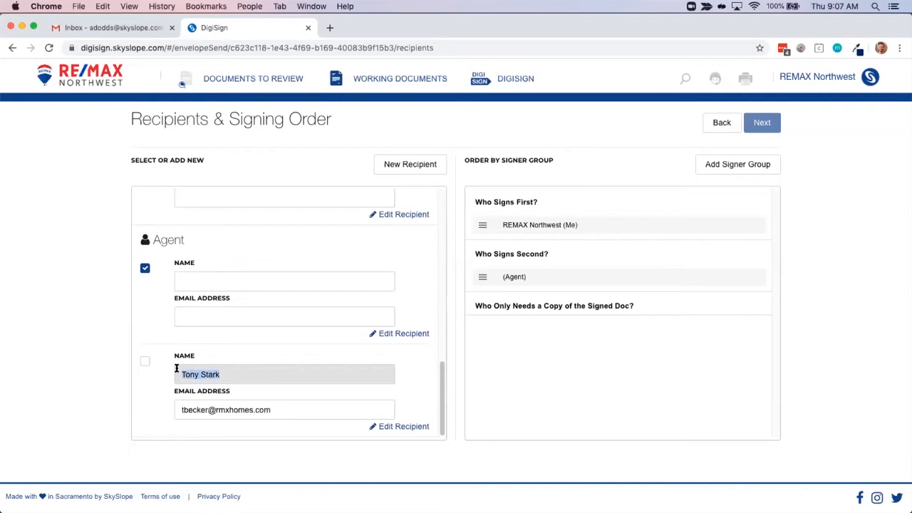
{"action": "left_click", "coordinate": [189, 280]}
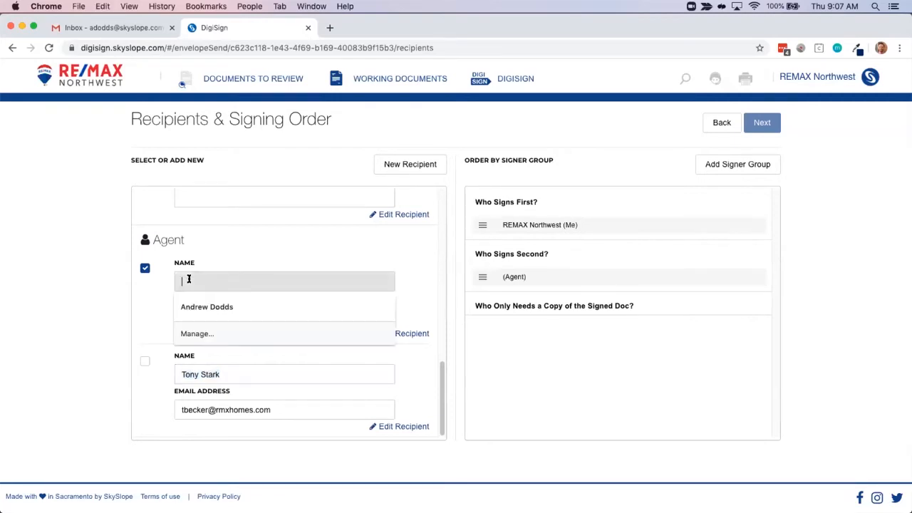
{"action": "key", "text": "super+v"}
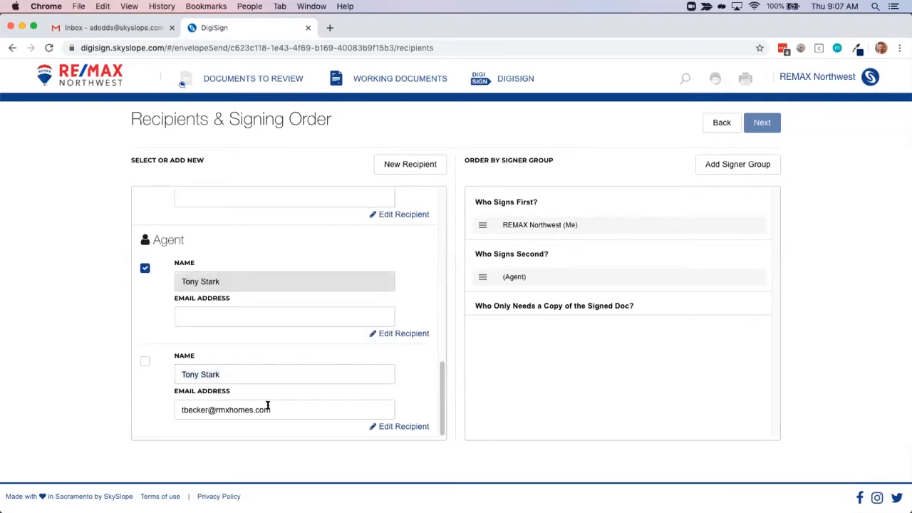
{"action": "left_click_drag", "start_coordinate": [270, 409], "coordinate": [170, 405]}
{"action": "key", "text": "super+c"}
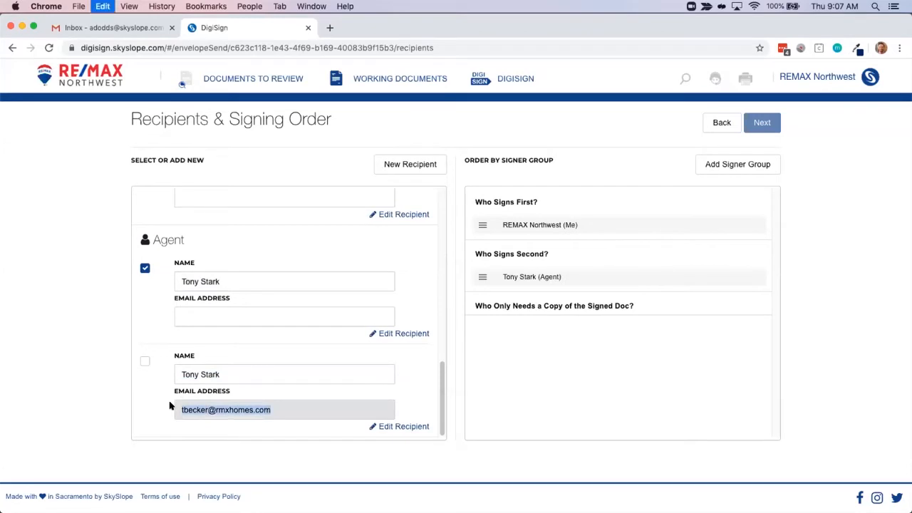
{"action": "left_click", "coordinate": [190, 315]}
{"action": "key", "text": "super+v"}
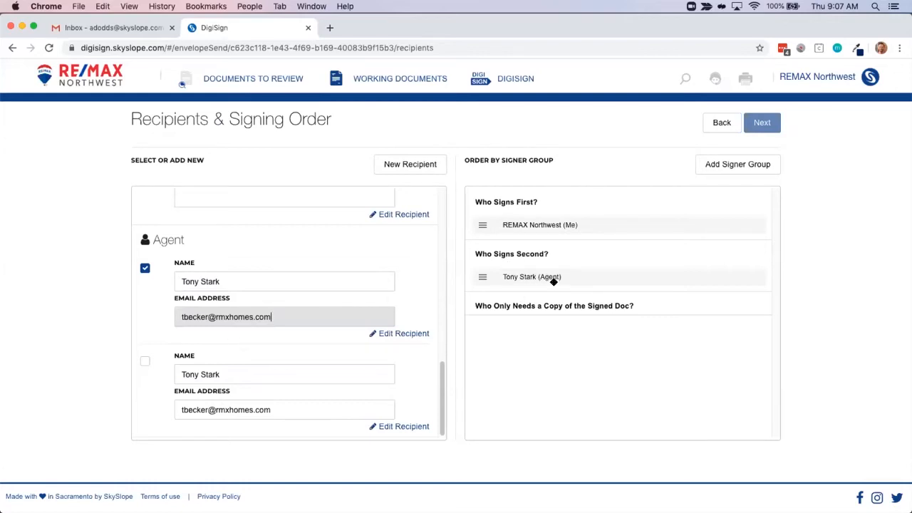
{"action": "left_click", "coordinate": [794, 295]}
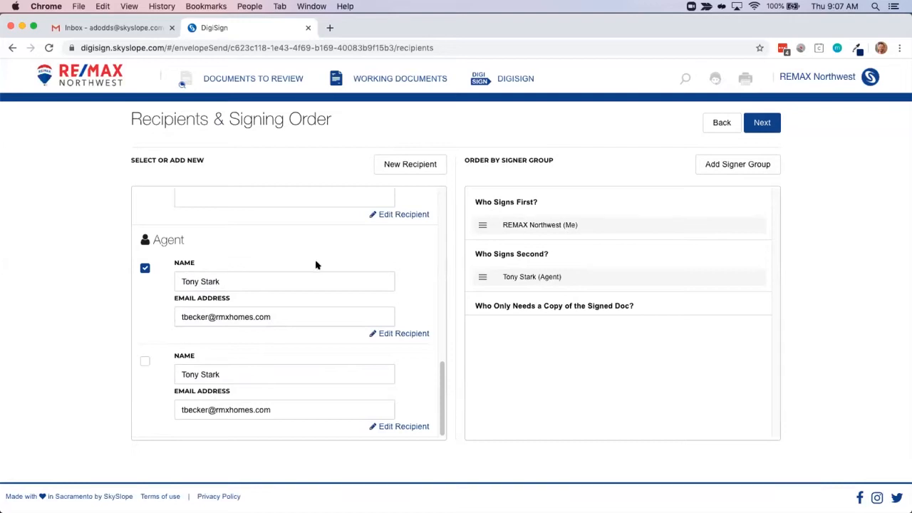
{"action": "left_click", "coordinate": [763, 124]}
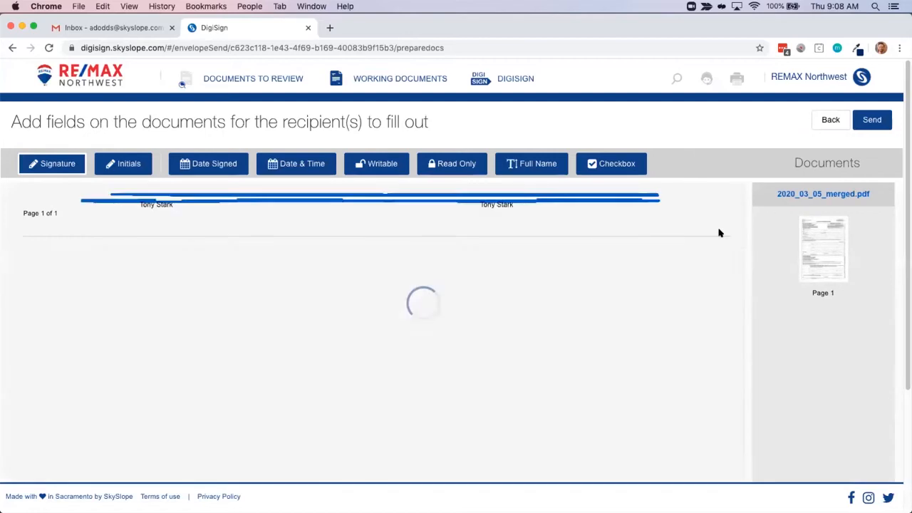
- Examine the Commission Disbursement Form's writable fields and the agent's signature and full name fields, including who each is assigned to
{"action": "scroll", "coordinate": [706, 237], "scroll_direction": "down", "scroll_amount": 1}
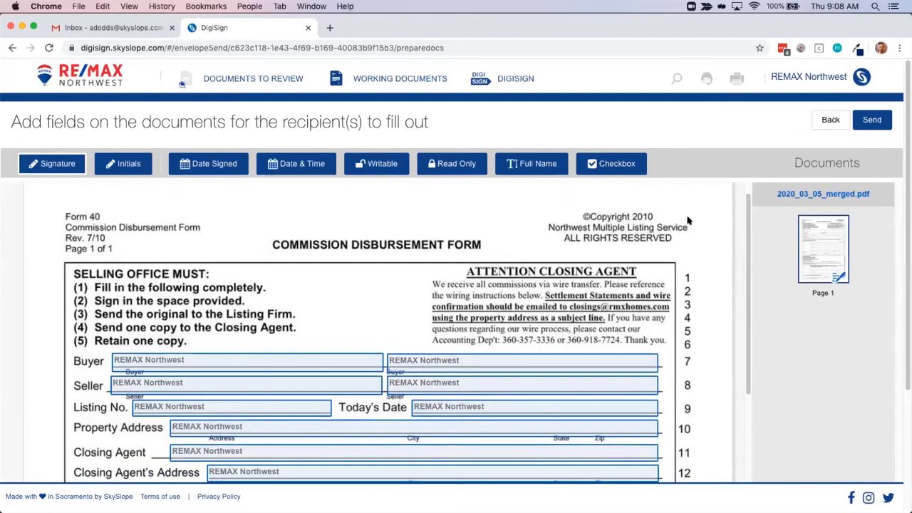
{"action": "scroll", "coordinate": [689, 219], "scroll_direction": "down", "scroll_amount": 1}
{"action": "scroll", "coordinate": [689, 219], "scroll_direction": "down", "scroll_amount": 2}
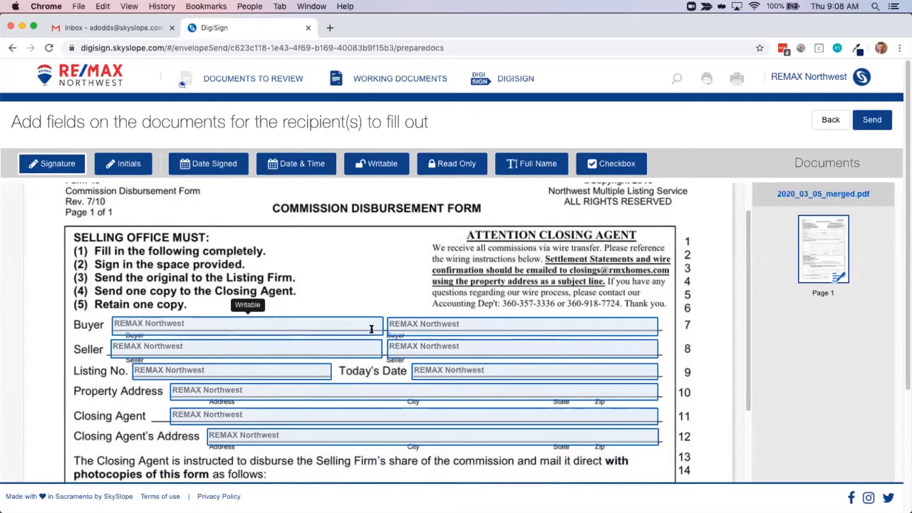
{"action": "scroll", "coordinate": [417, 343], "scroll_direction": "down", "scroll_amount": 1}
{"action": "scroll", "coordinate": [417, 343], "scroll_direction": "down", "scroll_amount": 1}
{"action": "left_click", "coordinate": [413, 306]}
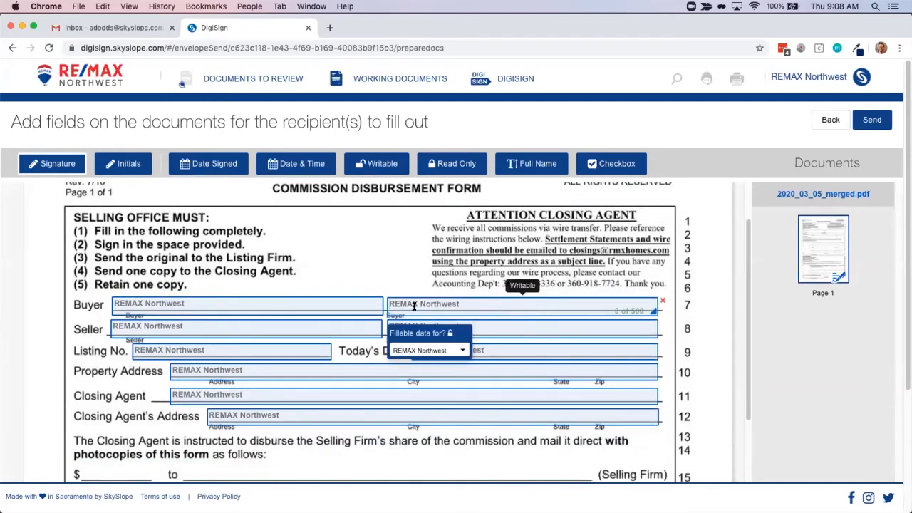
{"action": "scroll", "coordinate": [258, 342], "scroll_direction": "down", "scroll_amount": 1}
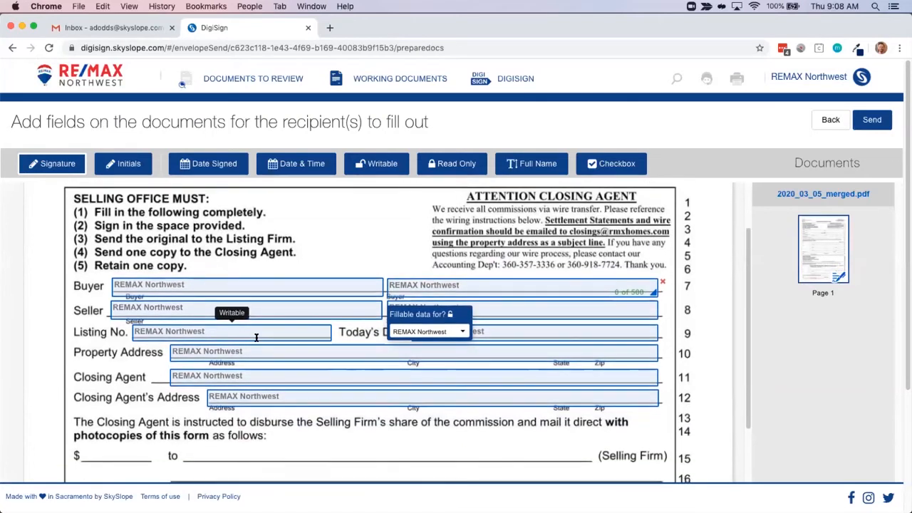
{"action": "scroll", "coordinate": [461, 361], "scroll_direction": "down", "scroll_amount": 1}
{"action": "scroll", "coordinate": [462, 361], "scroll_direction": "down", "scroll_amount": 10}
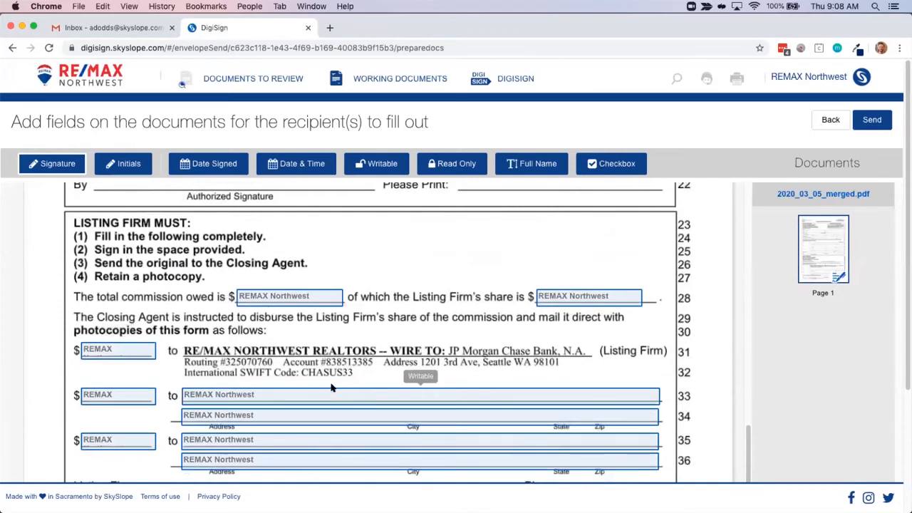
{"action": "scroll", "coordinate": [168, 364], "scroll_direction": "down", "scroll_amount": 5}
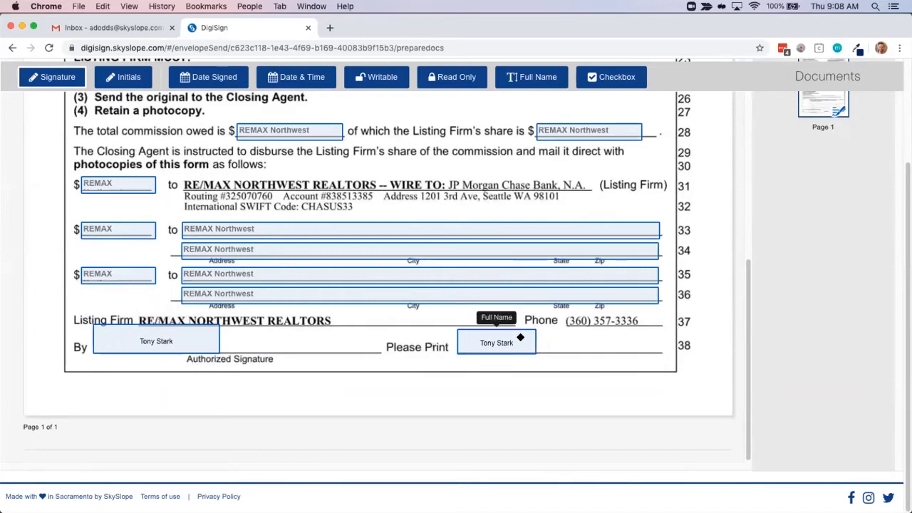
{"action": "scroll", "coordinate": [712, 324], "scroll_direction": "up", "scroll_amount": 4}
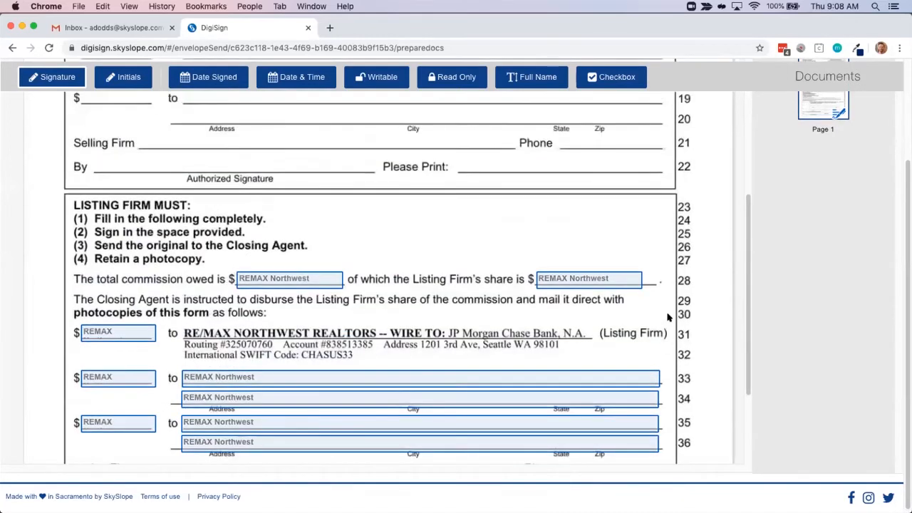
{"action": "scroll", "coordinate": [670, 285], "scroll_direction": "up", "scroll_amount": 10}
{"action": "scroll", "coordinate": [688, 233], "scroll_direction": "up", "scroll_amount": 3}
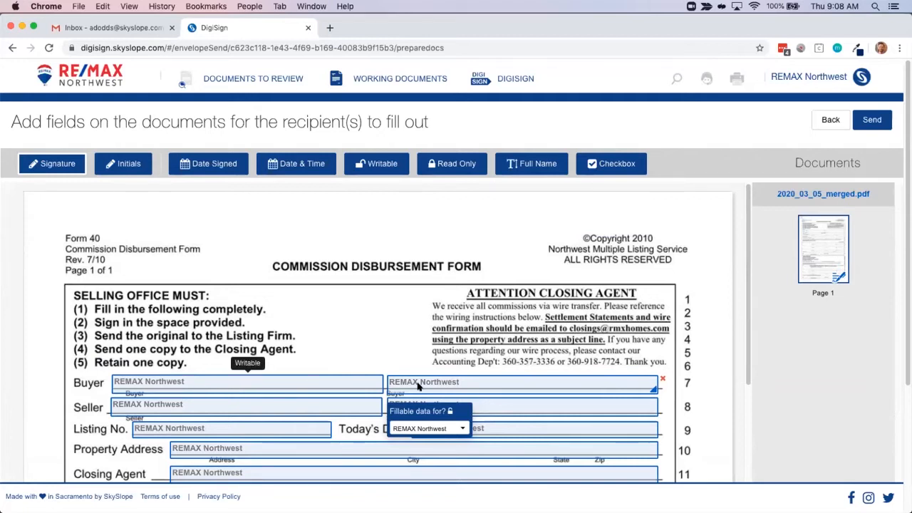
- Prepare the envelope for sending with the message text "message", and cancel without sending it for signatures
{"action": "left_click", "coordinate": [868, 121]}
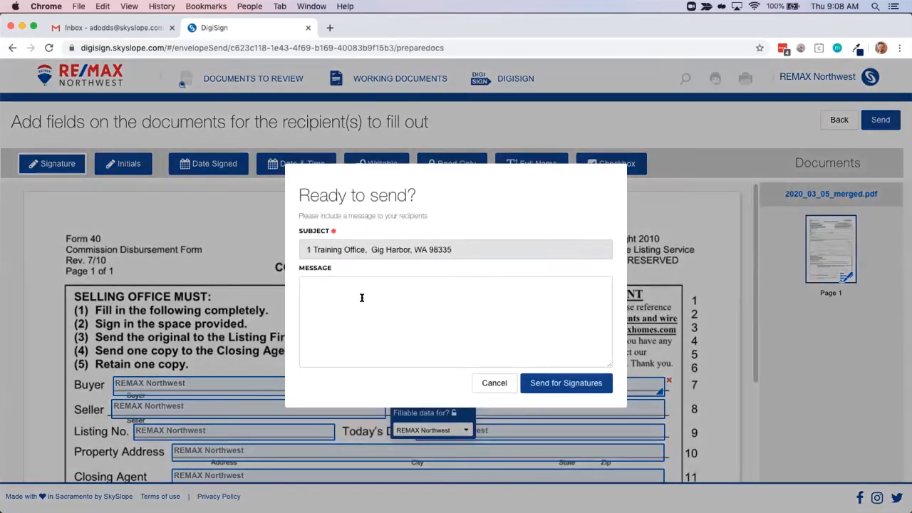
{"action": "left_click", "coordinate": [362, 298]}
{"action": "type", "text": "message"}
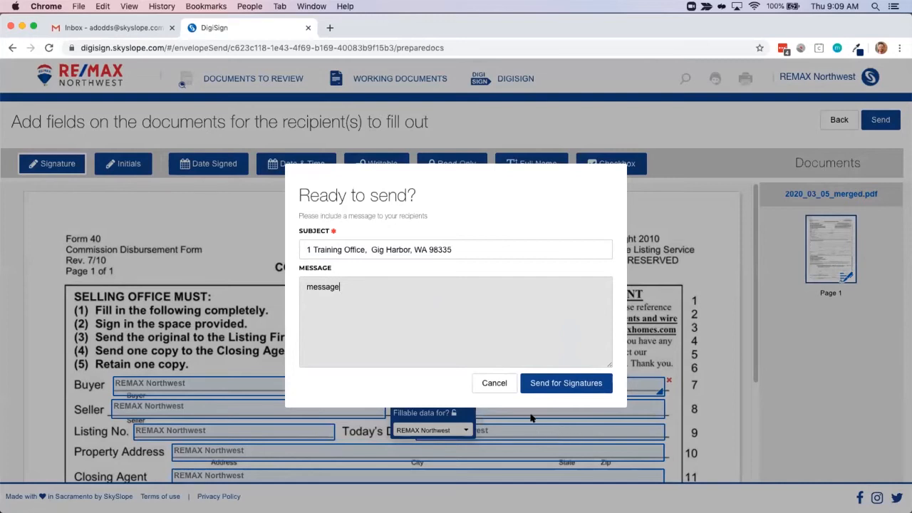
{"action": "left_click", "coordinate": [491, 383]}
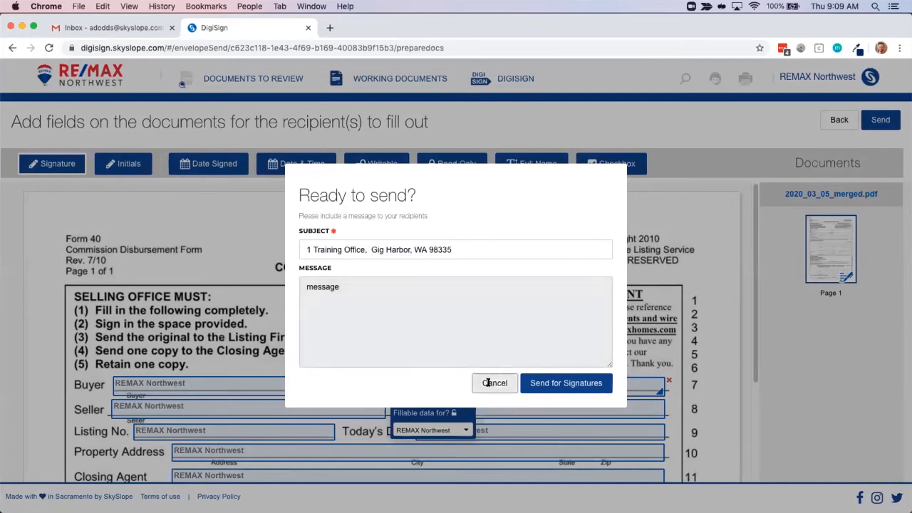
- Back out of the unsent envelope through the recipients and documents stages, and return to the broker home page
{"action": "scroll", "coordinate": [499, 352], "scroll_direction": "down", "scroll_amount": 2}
{"action": "scroll", "coordinate": [499, 352], "scroll_direction": "up", "scroll_amount": 2}
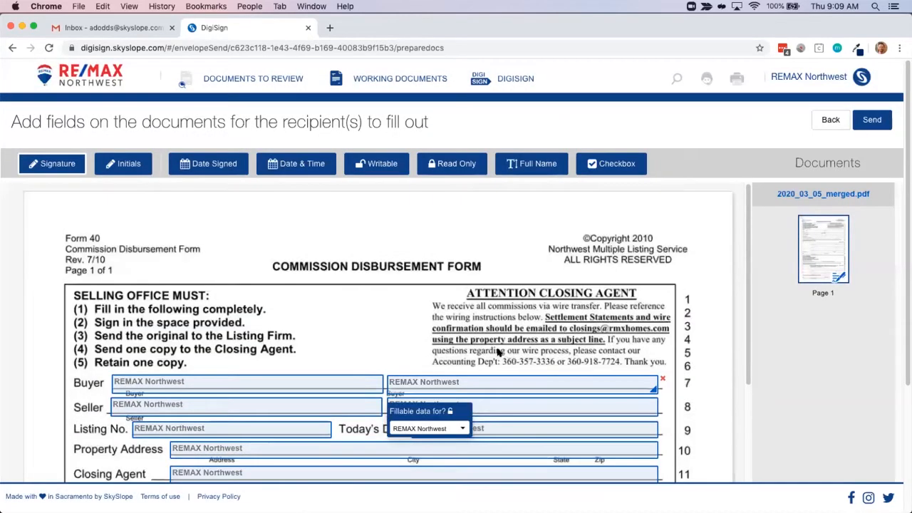
{"action": "left_click", "coordinate": [831, 120]}
{"action": "left_click", "coordinate": [711, 124]}
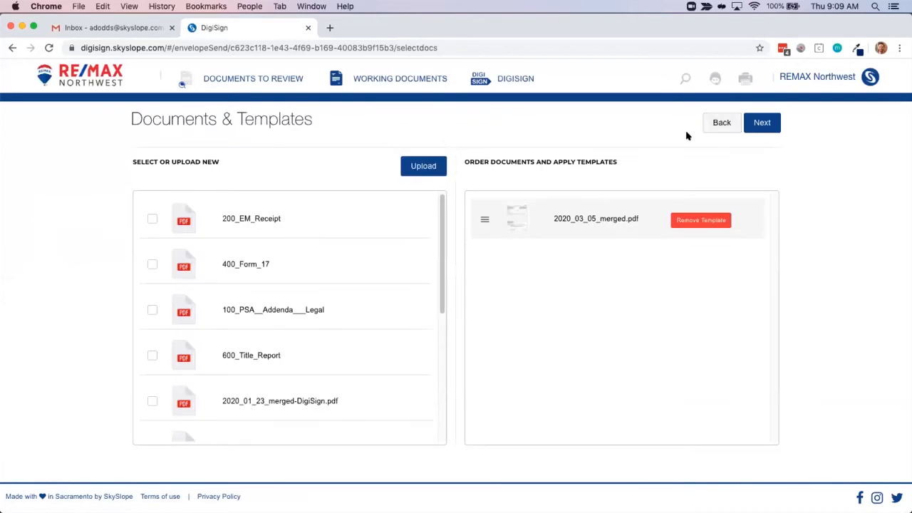
{"action": "left_click", "coordinate": [73, 76]}
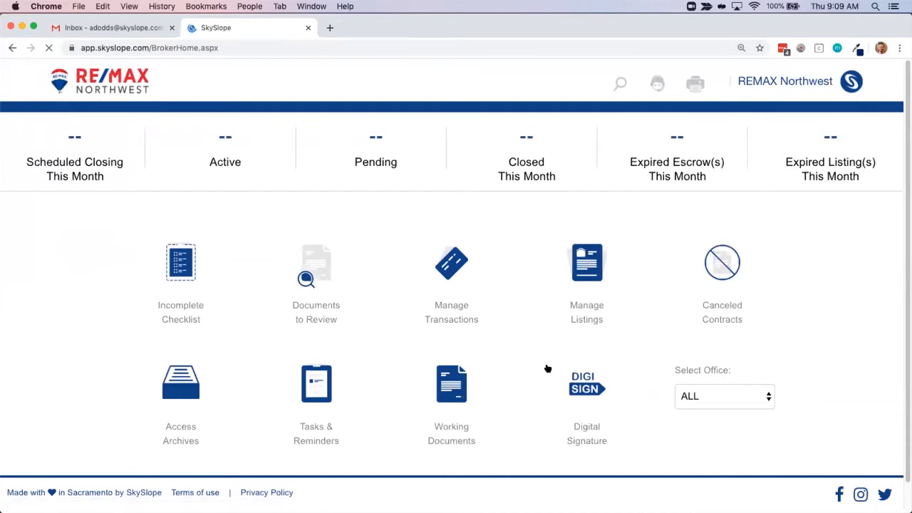
- Open the list of DigiSign templates from the broker home page
{"action": "left_click", "coordinate": [595, 385]}
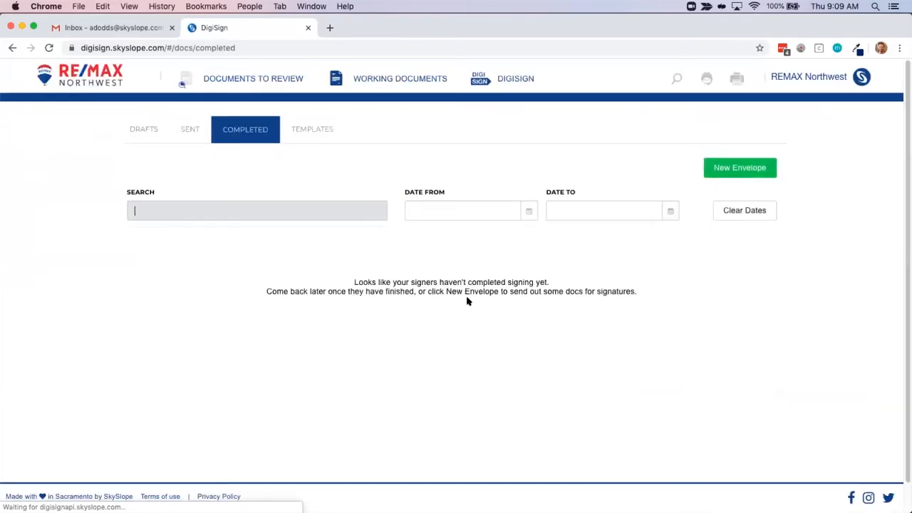
{"action": "left_click", "coordinate": [312, 130]}
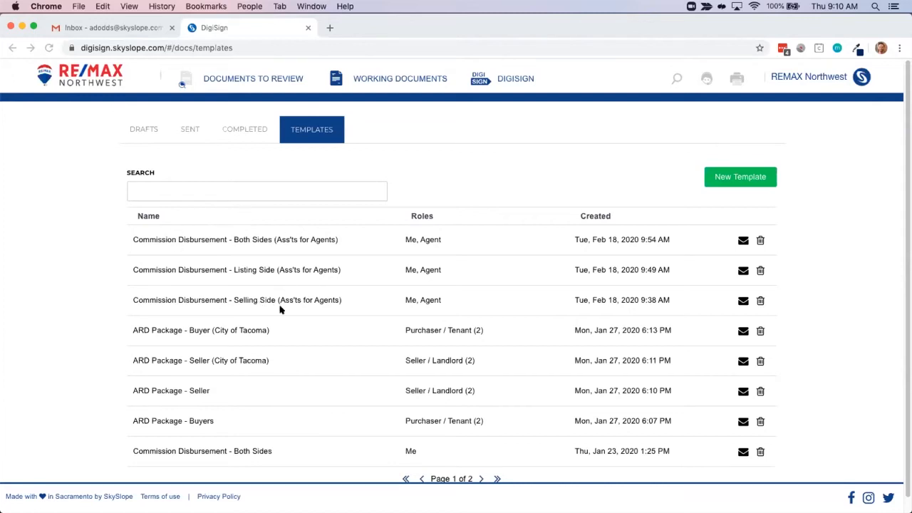
{"action": "left_click", "coordinate": [31, 141]}
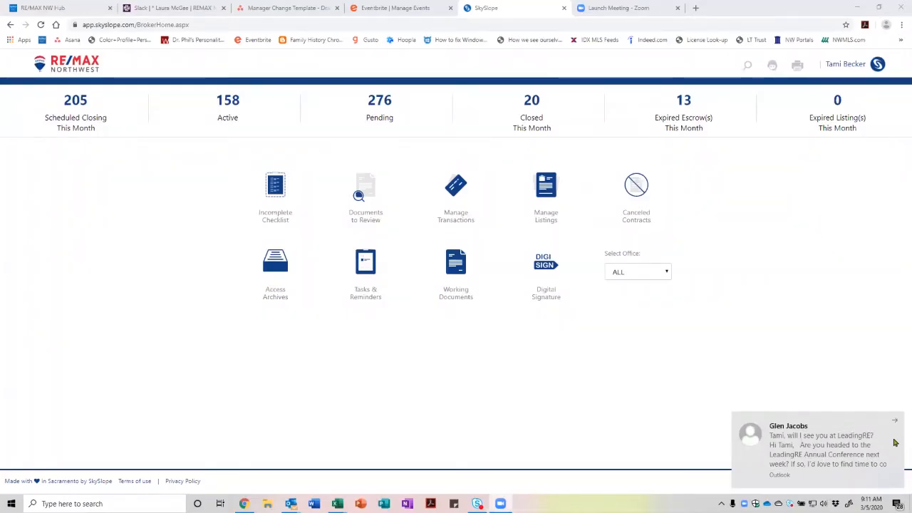
- Close the e-mail opened from the notification and open the Digital Signature area from the broker home page
{"action": "left_click", "coordinate": [896, 423]}
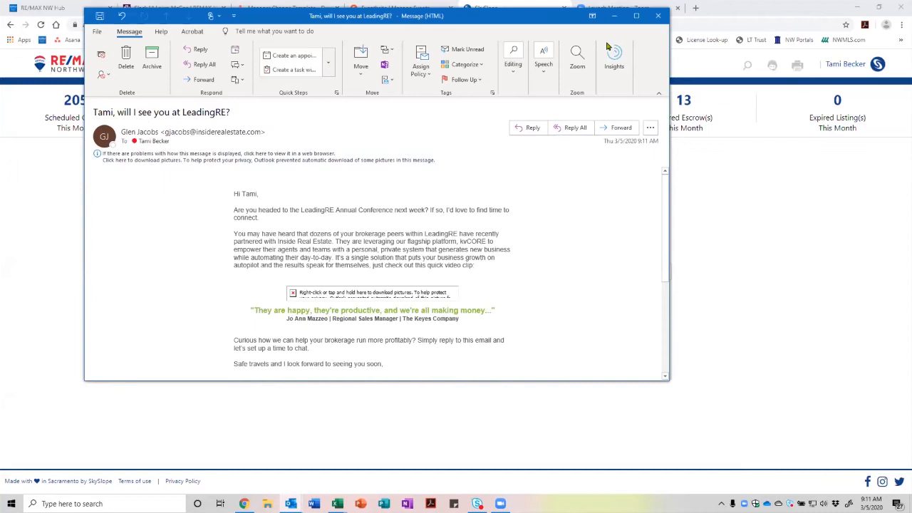
{"action": "left_click", "coordinate": [658, 16]}
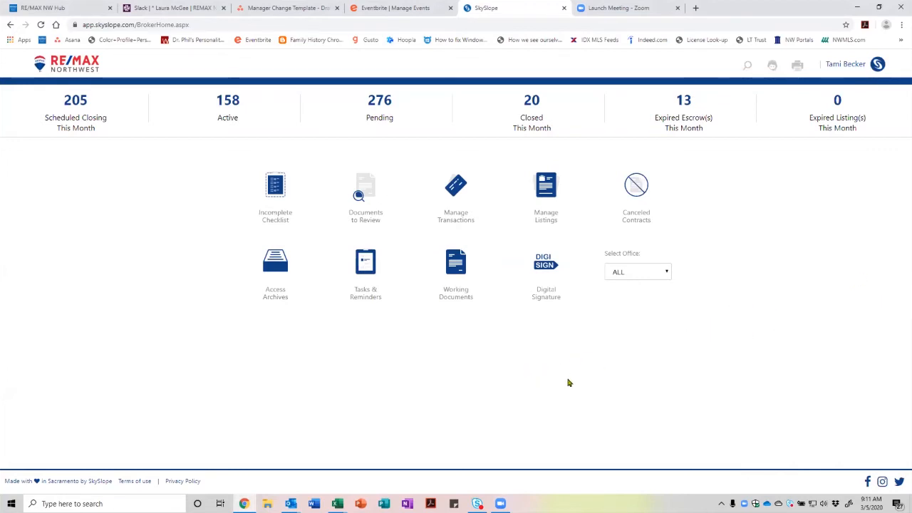
{"action": "left_click", "coordinate": [546, 264]}
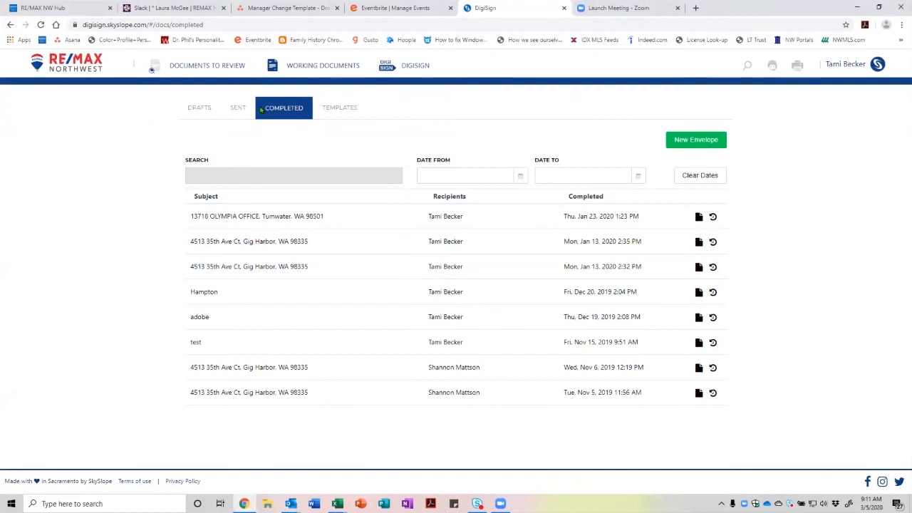
- Start an envelope from the "Commission Disbursement - Selling Side (Ass'ts for Agents)" template, link it to the Training Office property, and proceed to the recipients
{"action": "left_click", "coordinate": [346, 109]}
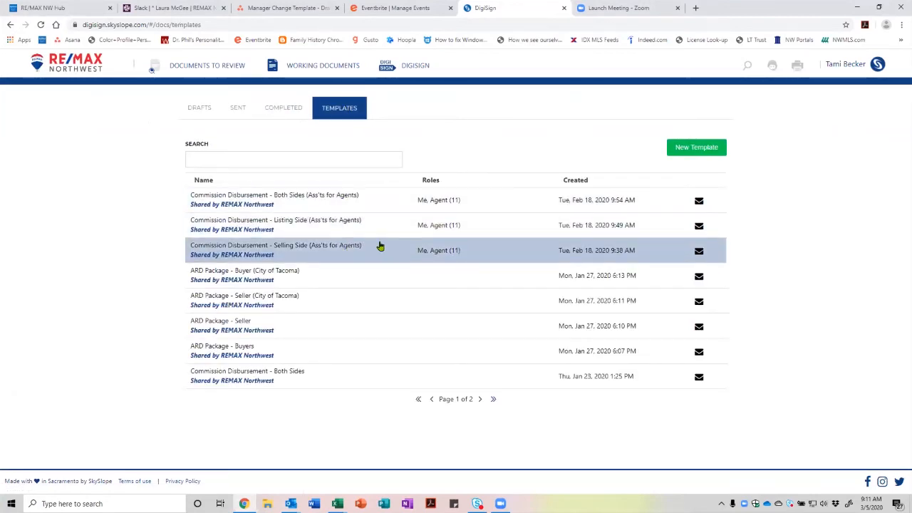
{"action": "left_click", "coordinate": [699, 251]}
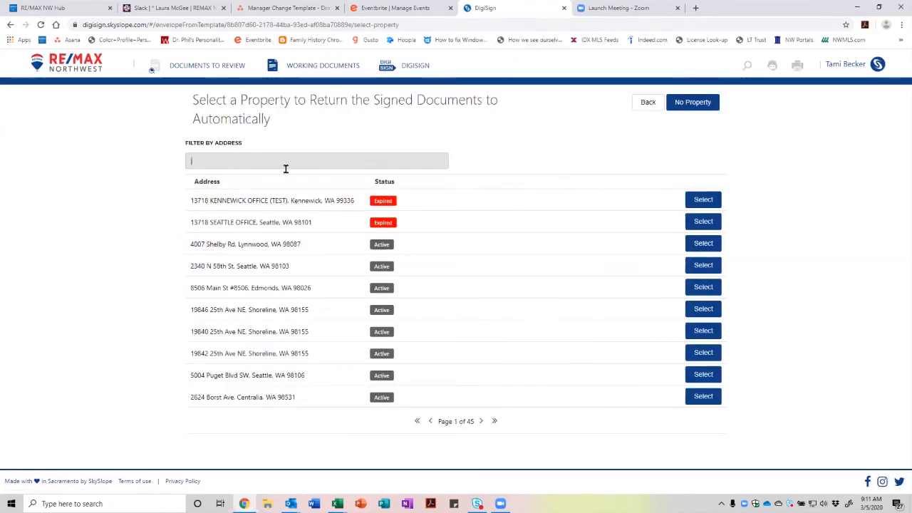
{"action": "type", "text": "1 Train"}
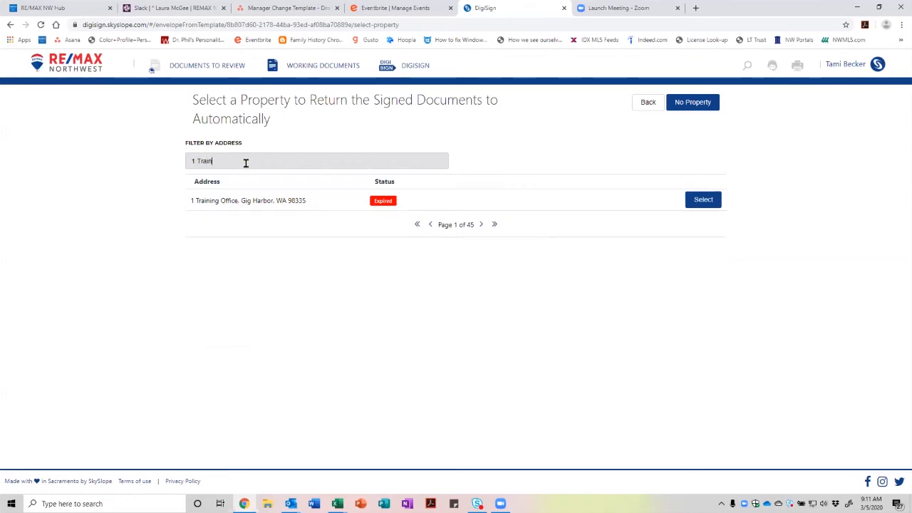
{"action": "left_click", "coordinate": [702, 201]}
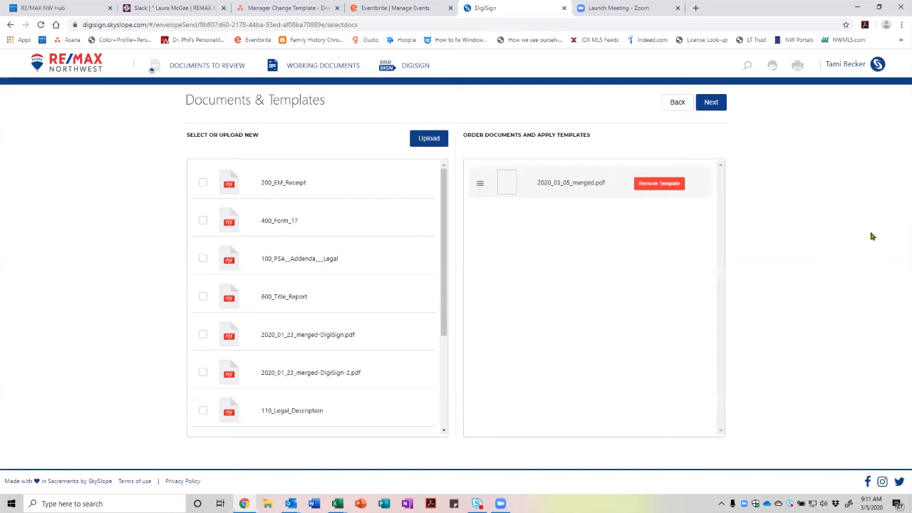
{"action": "left_click", "coordinate": [713, 104]}
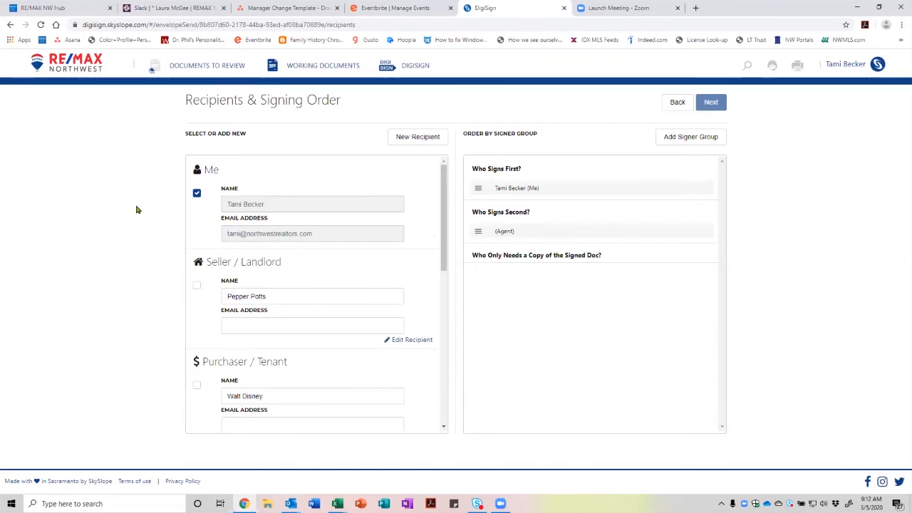
- Copy the agent's name from the unselected agent entry into the selected Agent recipient
{"action": "left_click_drag", "start_coordinate": [442, 212], "coordinate": [441, 390]}
{"action": "left_click_drag", "start_coordinate": [257, 379], "coordinate": [222, 378]}
{"action": "key", "text": "BackSpace"}
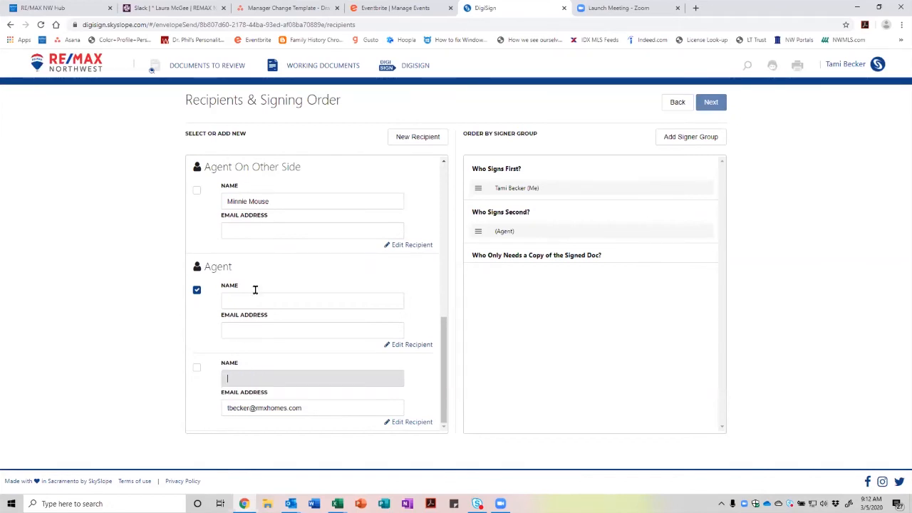
{"action": "left_click", "coordinate": [240, 299]}
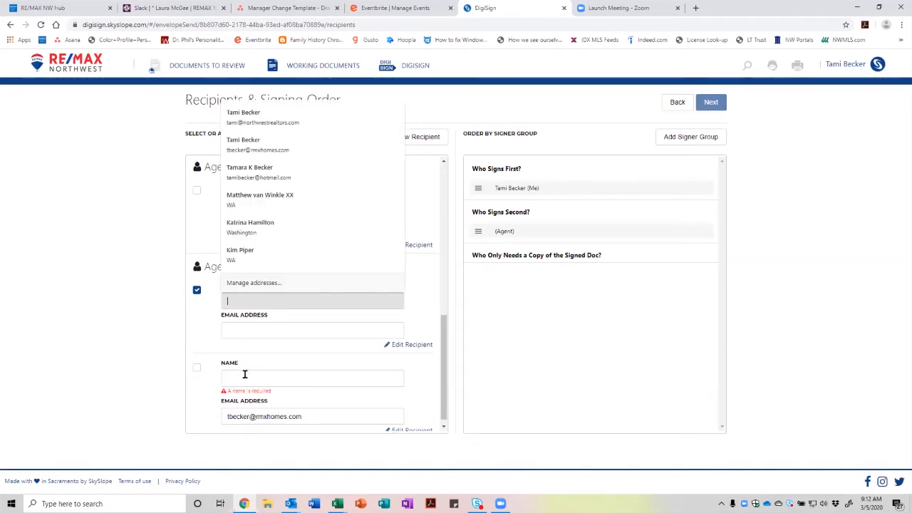
{"action": "left_click", "coordinate": [237, 381]}
{"action": "key", "text": "ctrl+z"}
{"action": "left_click_drag", "start_coordinate": [273, 393], "coordinate": [218, 391]}
{"action": "key", "text": "ctrl+c"}
{"action": "left_click", "coordinate": [252, 301]}
{"action": "key", "text": "ctrl+v"}
- Copy the agent's e-mail address into the selected Agent recipient and continue to the document's field preparation
{"action": "left_click", "coordinate": [307, 416]}
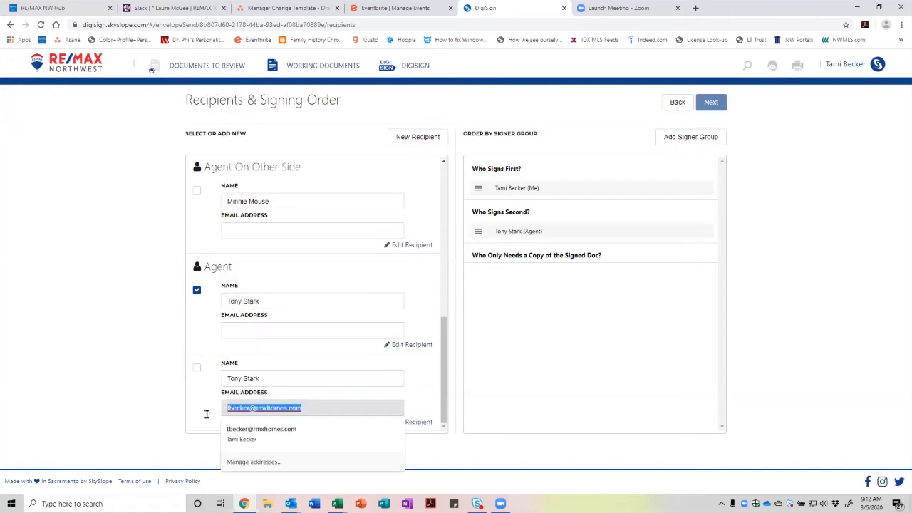
{"action": "key", "text": "ctrl+c"}
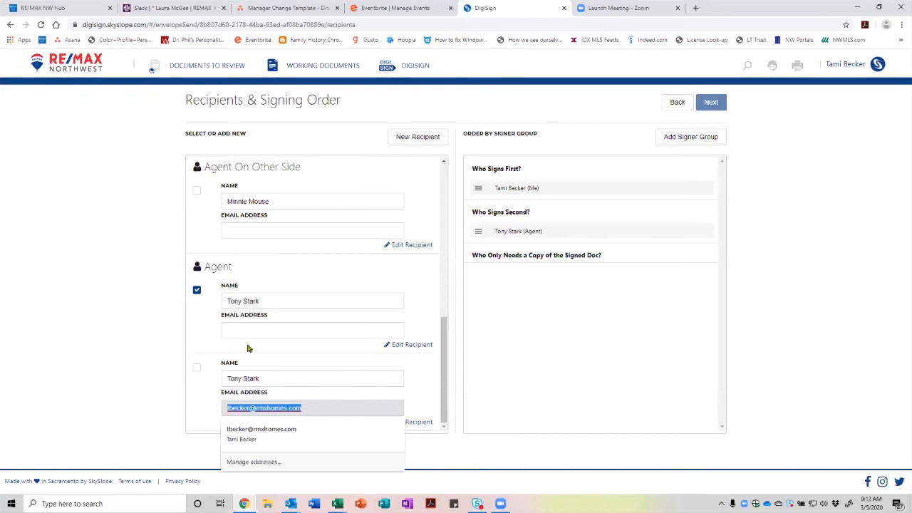
{"action": "left_click", "coordinate": [252, 330]}
{"action": "key", "text": "ctrl+v"}
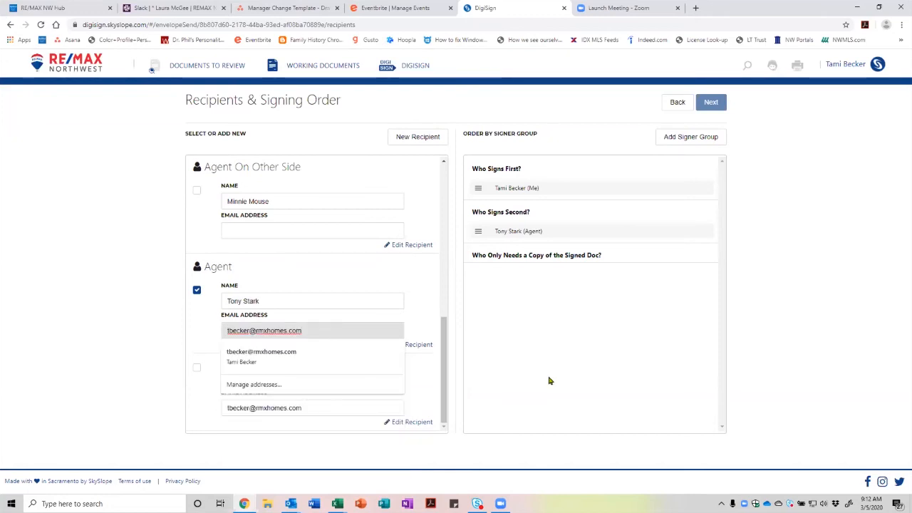
{"action": "left_click", "coordinate": [808, 337]}
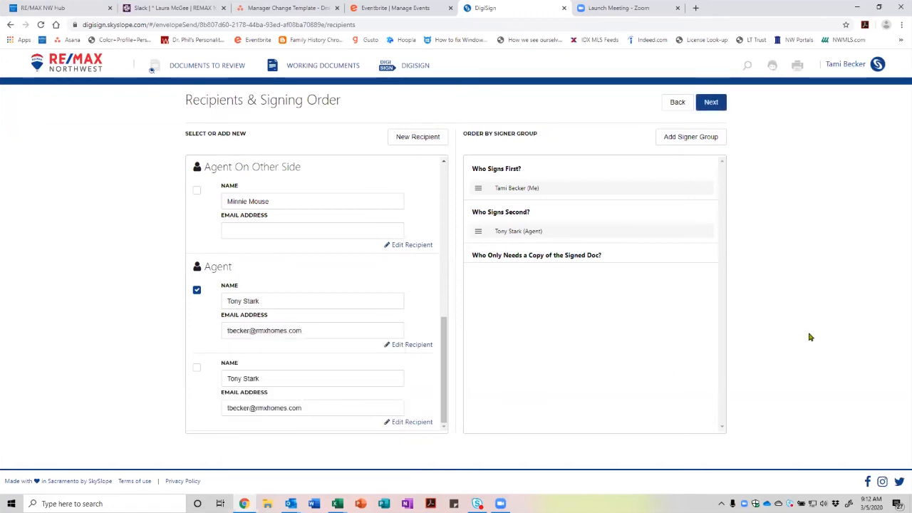
{"action": "left_click", "coordinate": [711, 102]}
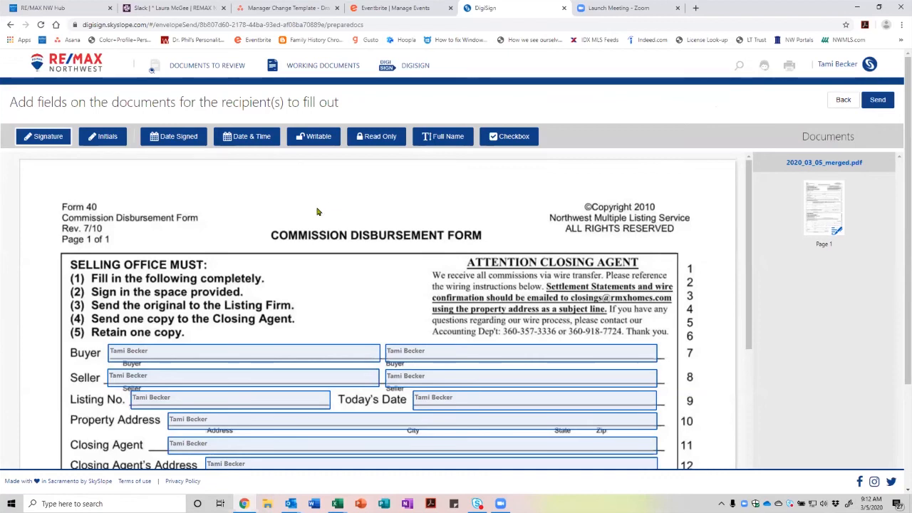
- Review the template's placed fields, send the envelope, and agree to the preselected signature style for your own signing
{"action": "scroll", "coordinate": [359, 217], "scroll_direction": "down", "scroll_amount": 1}
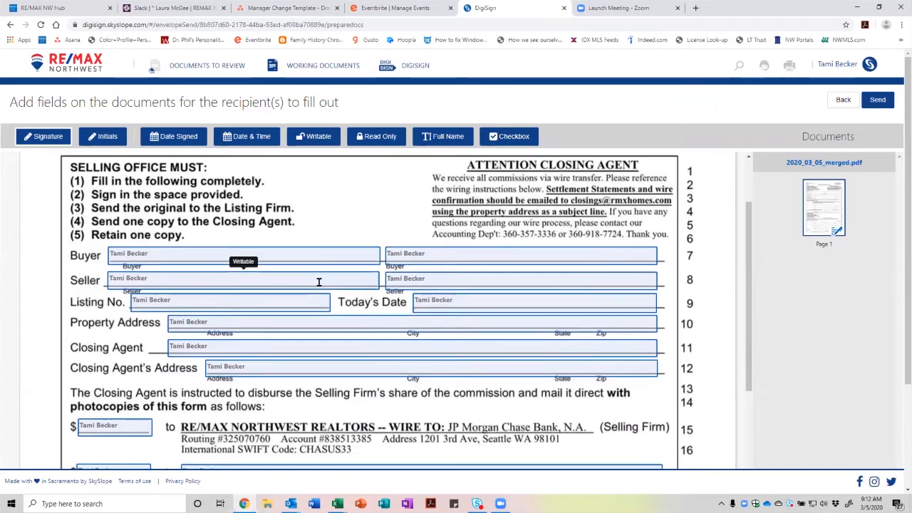
{"action": "scroll", "coordinate": [319, 286], "scroll_direction": "down", "scroll_amount": 3}
{"action": "scroll", "coordinate": [242, 303], "scroll_direction": "down", "scroll_amount": 1}
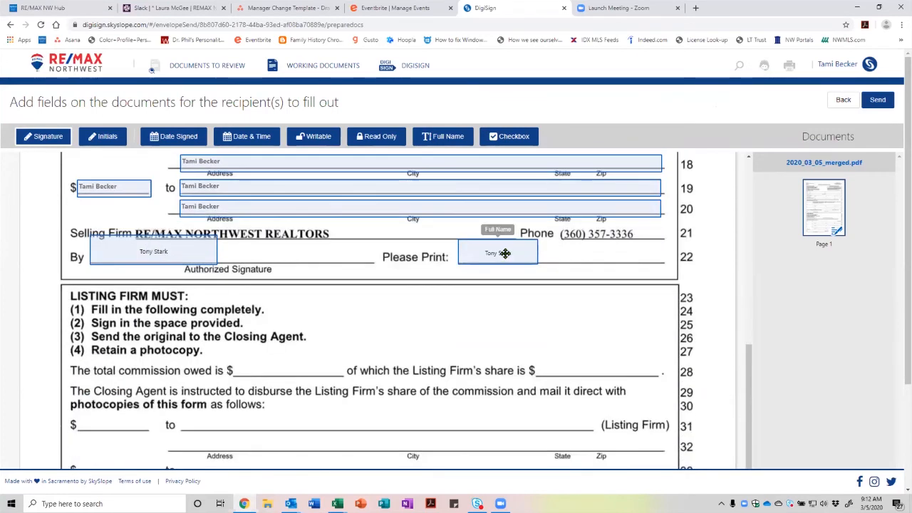
{"action": "scroll", "coordinate": [350, 306], "scroll_direction": "up", "scroll_amount": 5}
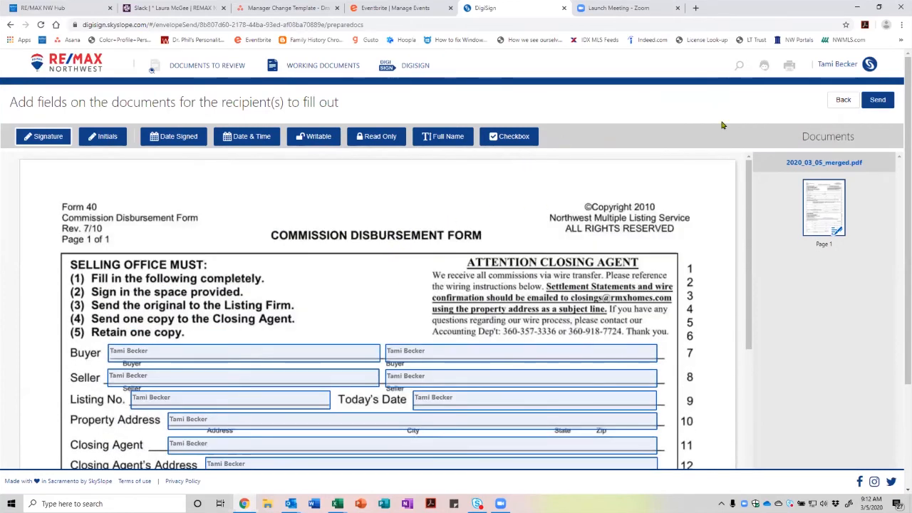
{"action": "left_click", "coordinate": [880, 102]}
{"action": "left_click", "coordinate": [551, 358]}
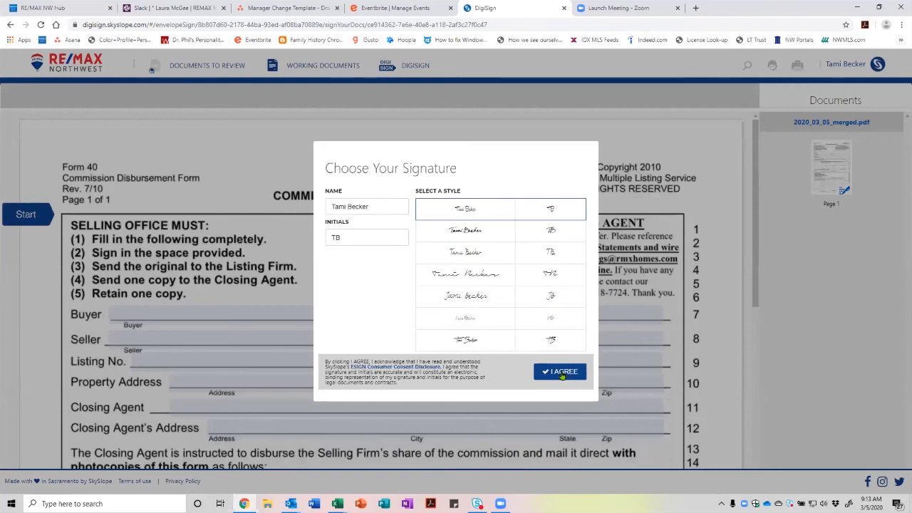
{"action": "left_click", "coordinate": [561, 372]}
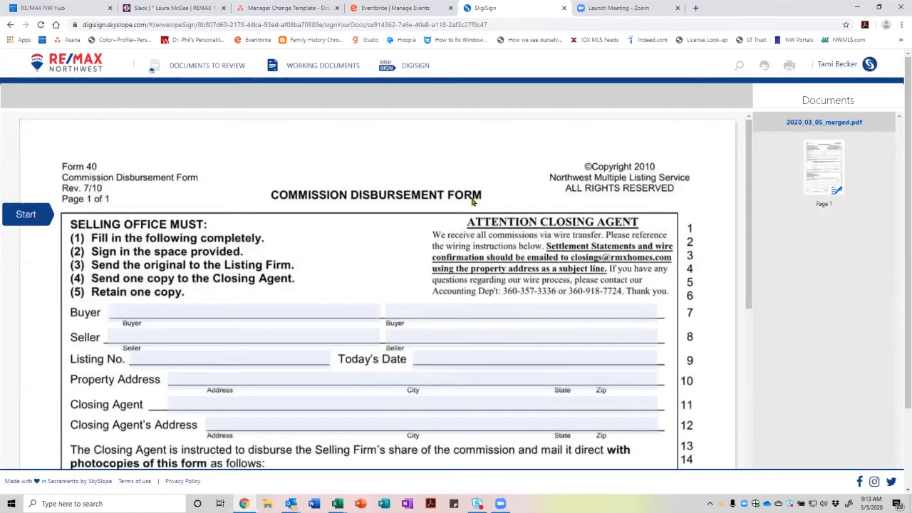
- Fill in "Buyer Name" as the first buyer and 10,000 as the amount disbursed to RE/MAX Northwest Realtors
{"action": "left_click", "coordinate": [228, 308]}
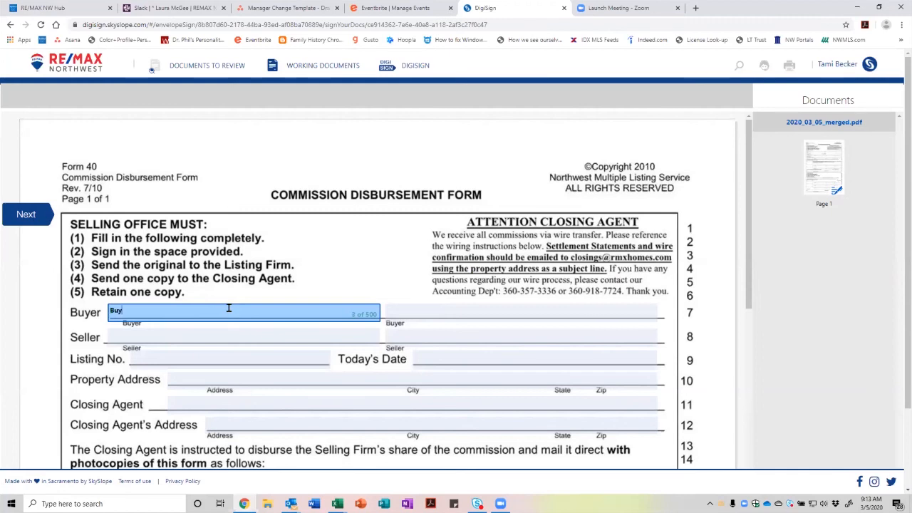
{"action": "type", "text": "Buyer NAMe"}
{"action": "left_click", "coordinate": [215, 342]}
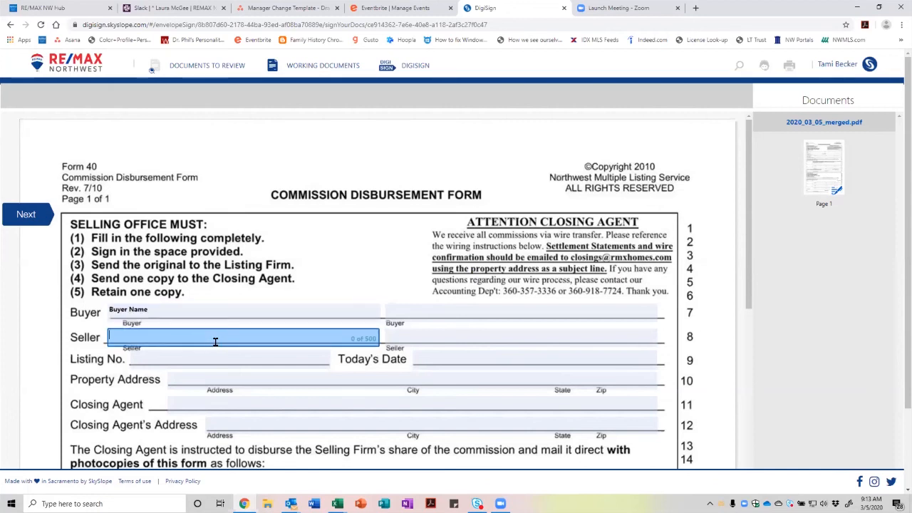
{"action": "scroll", "coordinate": [248, 368], "scroll_direction": "down", "scroll_amount": 2}
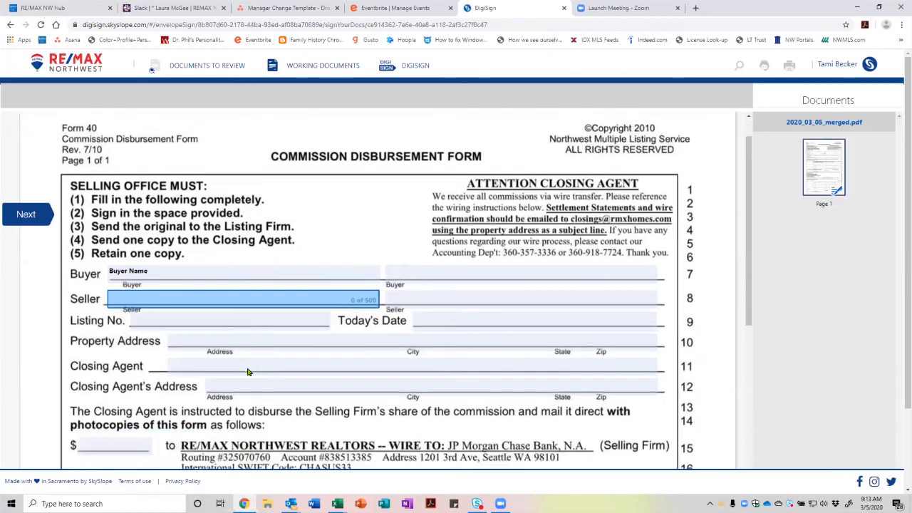
{"action": "left_click", "coordinate": [109, 337]}
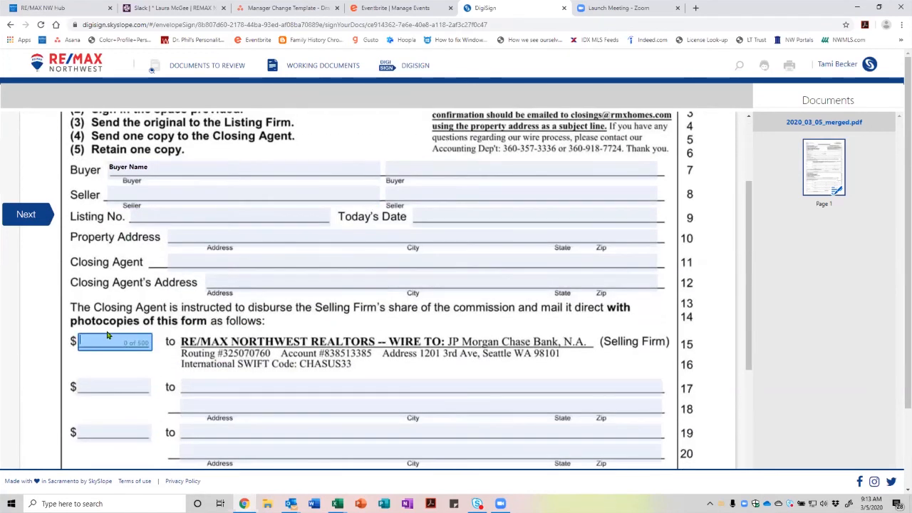
{"action": "type", "text": "10,000"}
{"action": "left_click", "coordinate": [120, 388]}
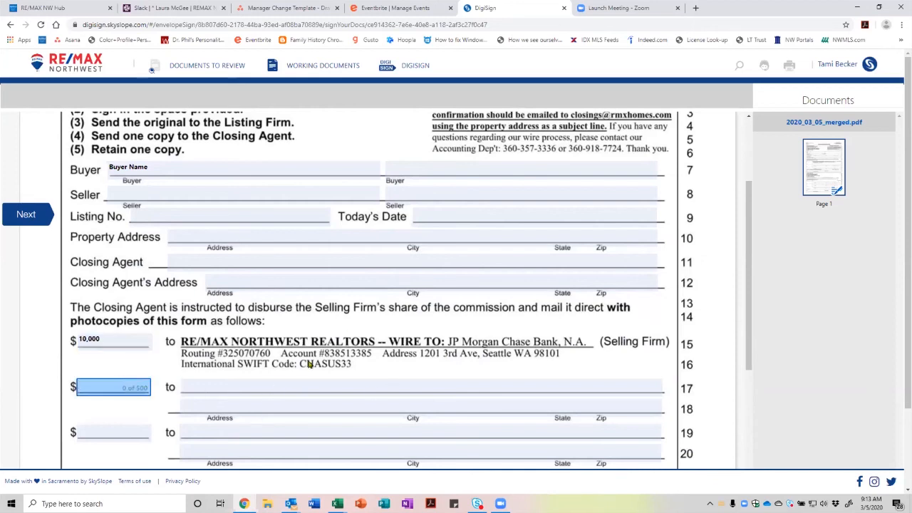
- Look over the remaining fillable fields of the commission disbursement form
{"action": "scroll", "coordinate": [363, 257], "scroll_direction": "down", "scroll_amount": 5}
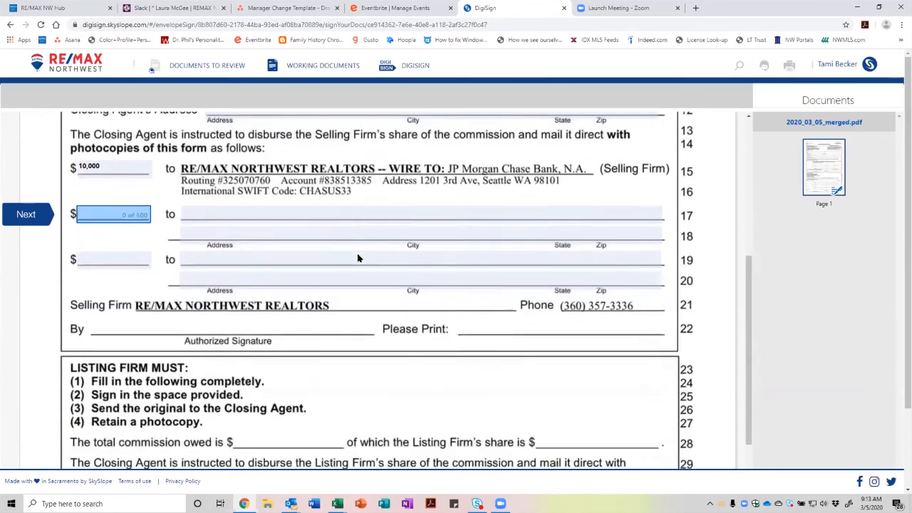
{"action": "scroll", "coordinate": [359, 258], "scroll_direction": "down", "scroll_amount": 1}
{"action": "scroll", "coordinate": [359, 257], "scroll_direction": "up", "scroll_amount": 6}
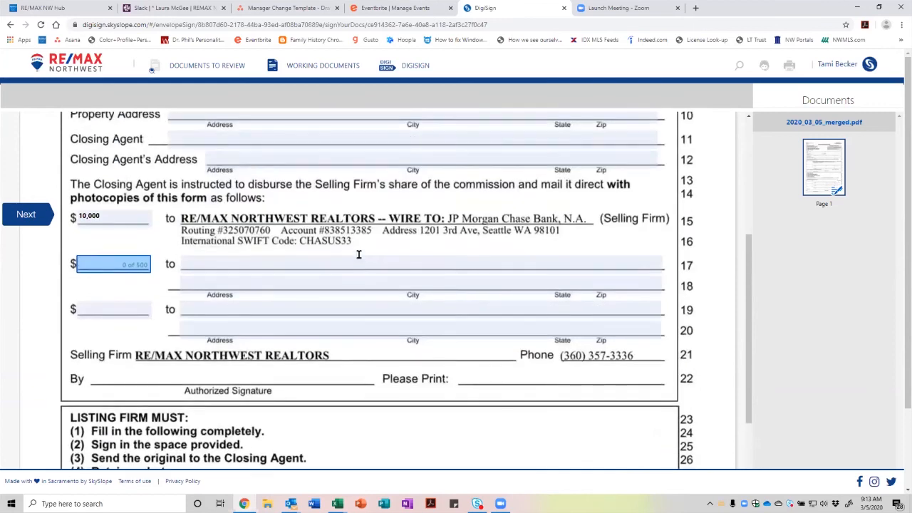
{"action": "scroll", "coordinate": [385, 254], "scroll_direction": "up", "scroll_amount": 1}
{"action": "scroll", "coordinate": [411, 252], "scroll_direction": "down", "scroll_amount": 1}
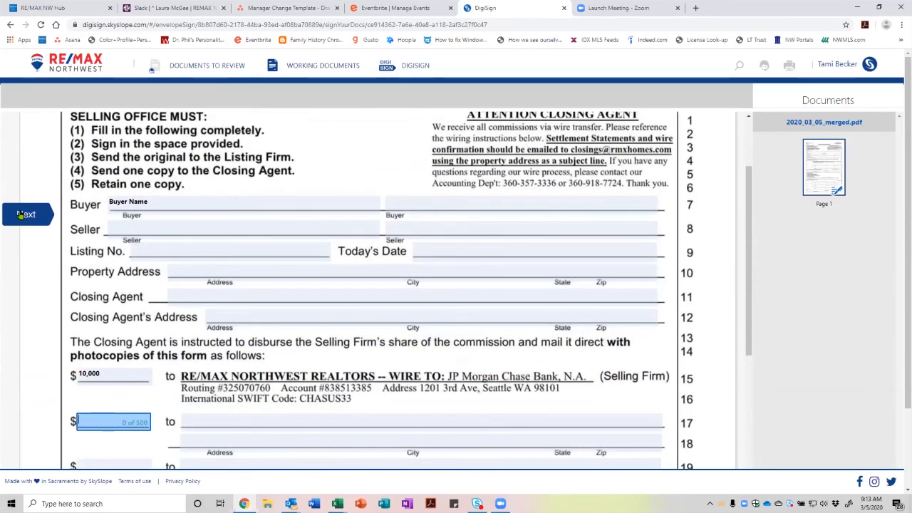
{"action": "scroll", "coordinate": [539, 267], "scroll_direction": "up", "scroll_amount": 2}
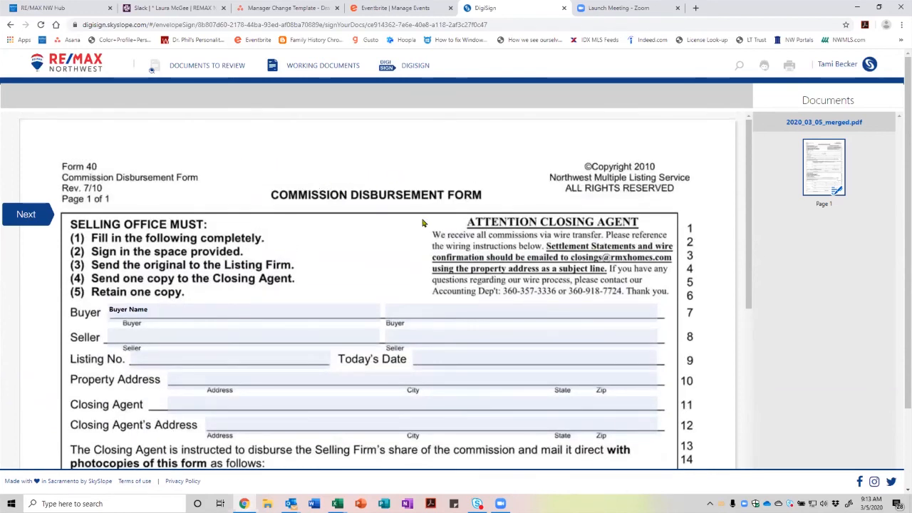
{"action": "scroll", "coordinate": [427, 242], "scroll_direction": "down", "scroll_amount": 6}
- Advance through the form's remaining fields, leaving them blank, and submit the document to complete your signing
{"action": "left_click", "coordinate": [26, 214]}
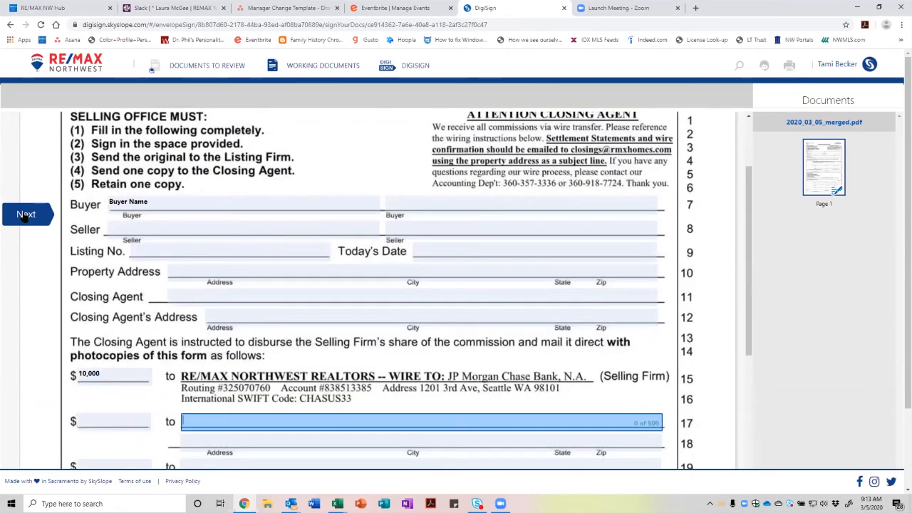
{"action": "left_click", "coordinate": [26, 214]}
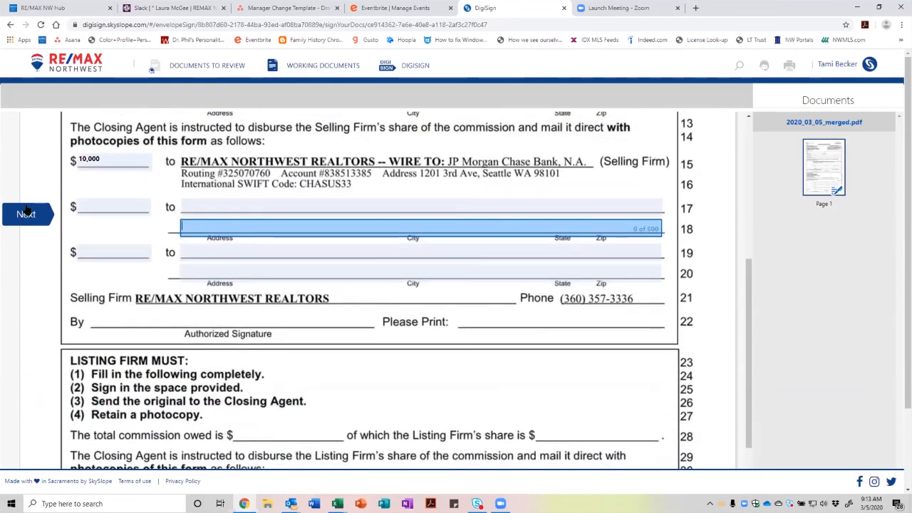
{"action": "left_click", "coordinate": [25, 213]}
{"action": "left_click", "coordinate": [25, 213]}
{"action": "left_click", "coordinate": [26, 214]}
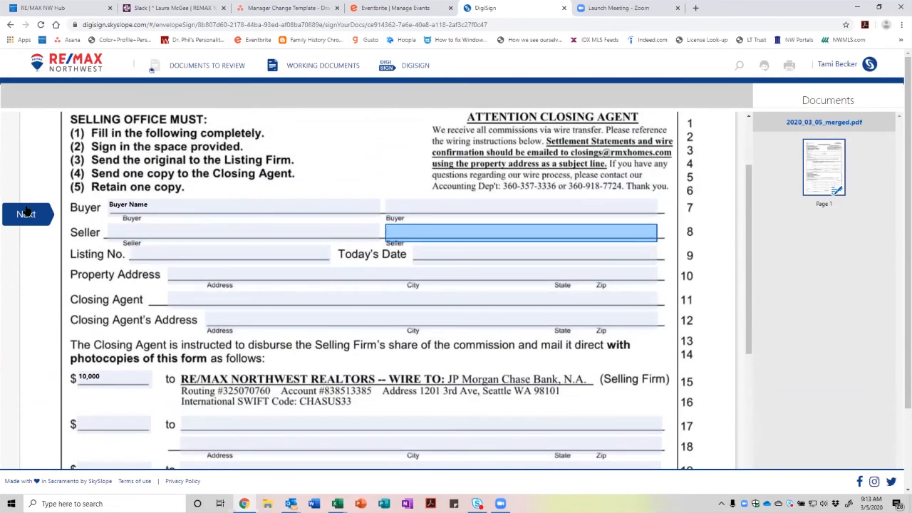
{"action": "left_click", "coordinate": [26, 213]}
{"action": "left_click", "coordinate": [25, 213]}
{"action": "left_click", "coordinate": [26, 213]}
{"action": "left_click", "coordinate": [25, 213]}
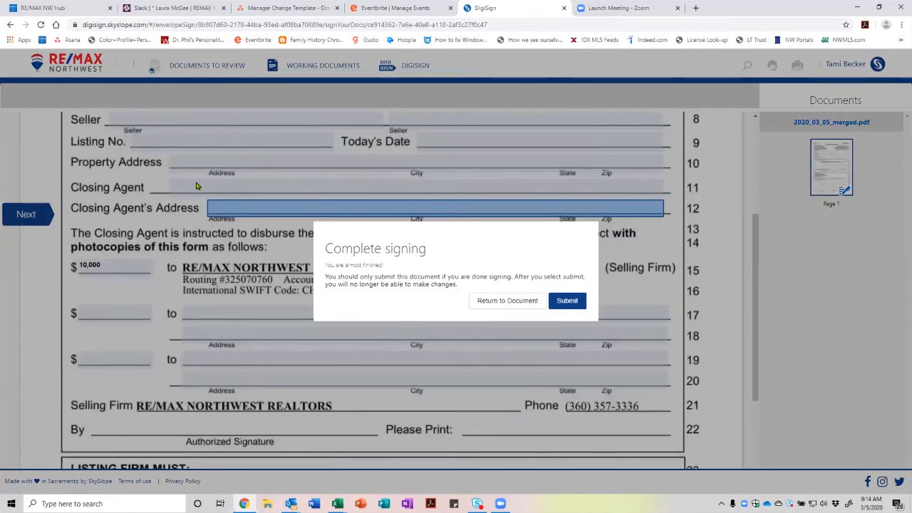
{"action": "left_click", "coordinate": [568, 301]}
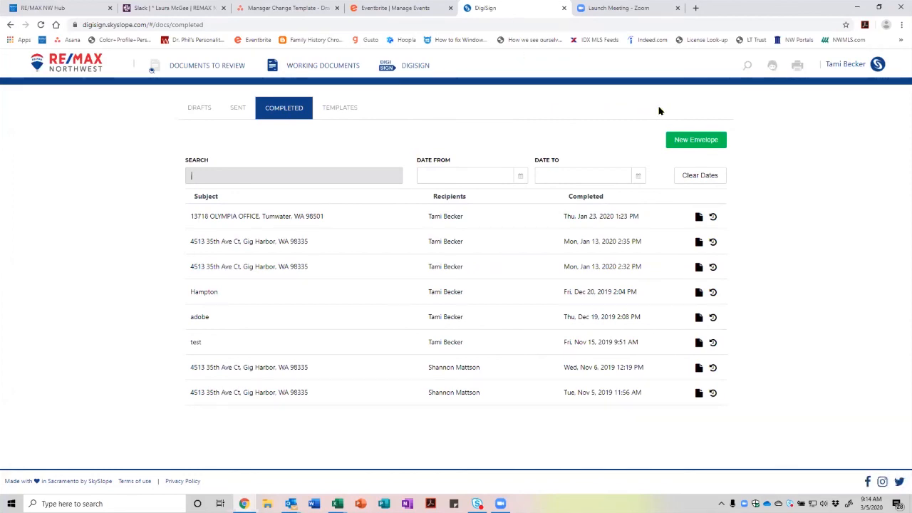
- Dismiss the e-mail notification, examine the history of the newest sent envelope, and close it
{"action": "left_click", "coordinate": [897, 422]}
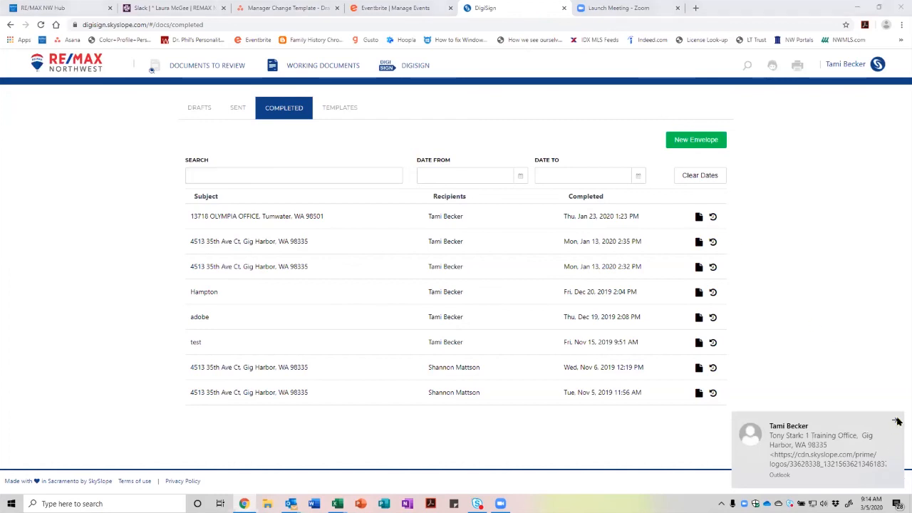
{"action": "left_click", "coordinate": [236, 113]}
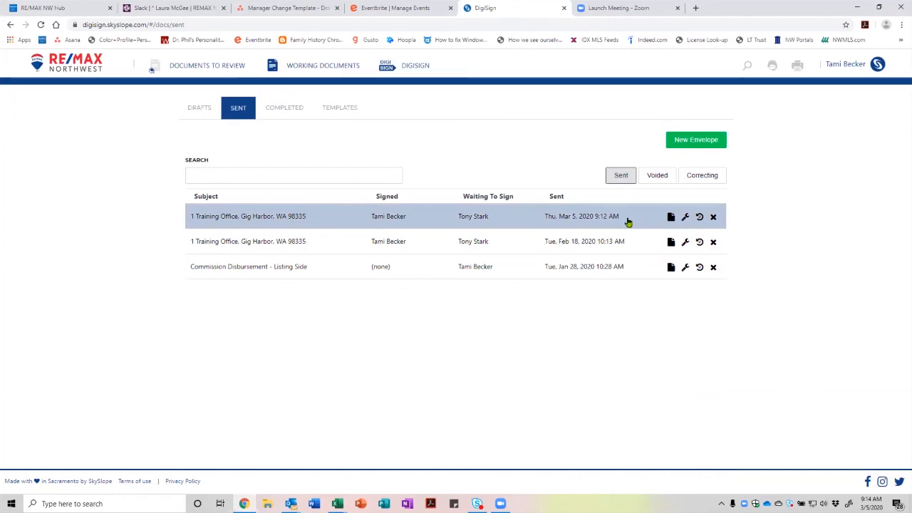
{"action": "left_click", "coordinate": [700, 219]}
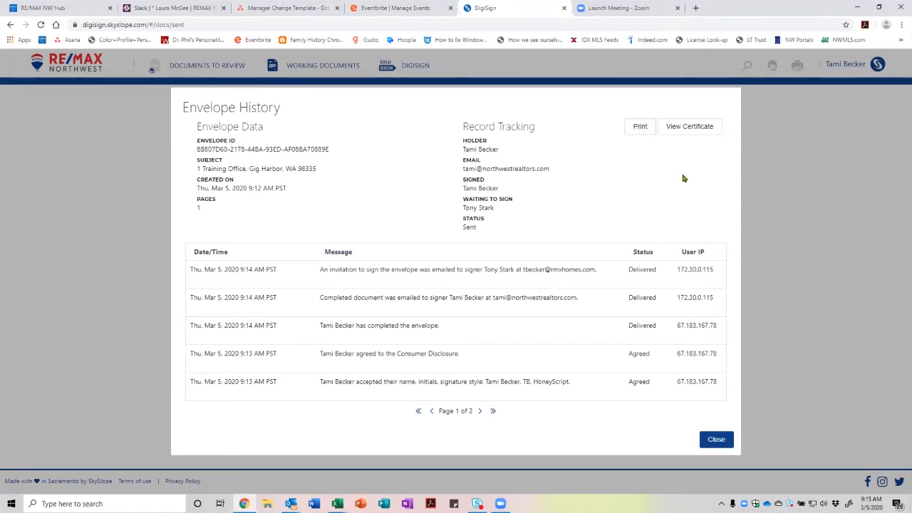
{"action": "left_click", "coordinate": [716, 440]}
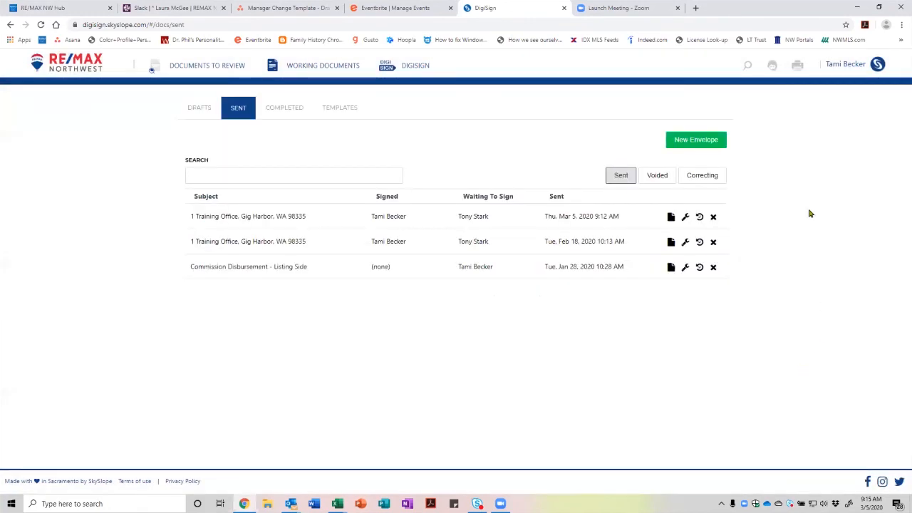